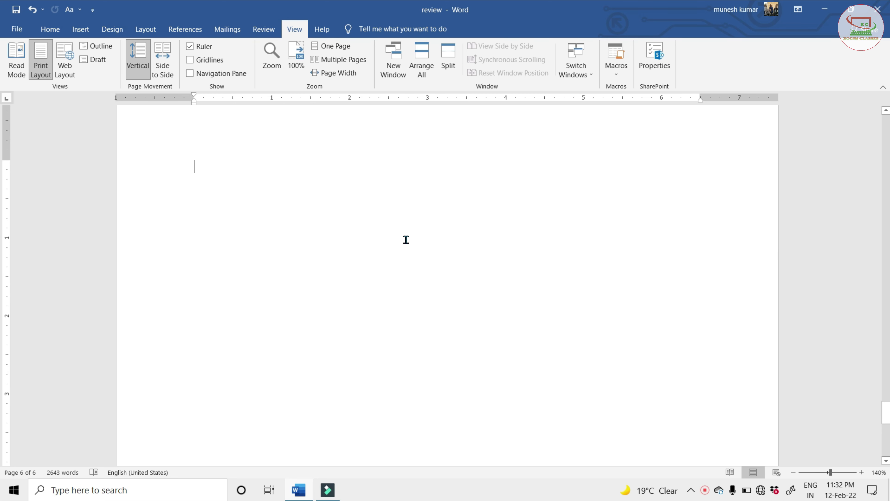
# Step: Go from the Review tools back to the View tools and scroll up to the 'When you click Design' heading on page 1
pyautogui.click(269, 30)
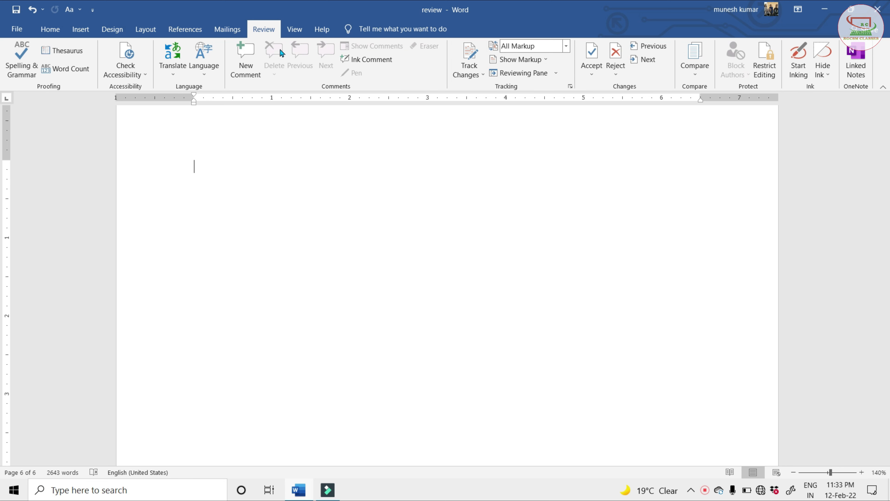
pyautogui.click(294, 30)
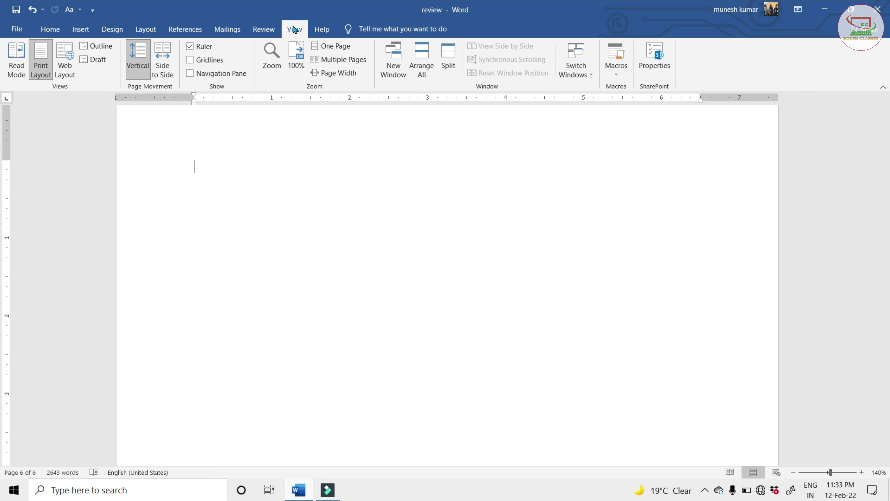
pyautogui.scroll(2, 355, 296)
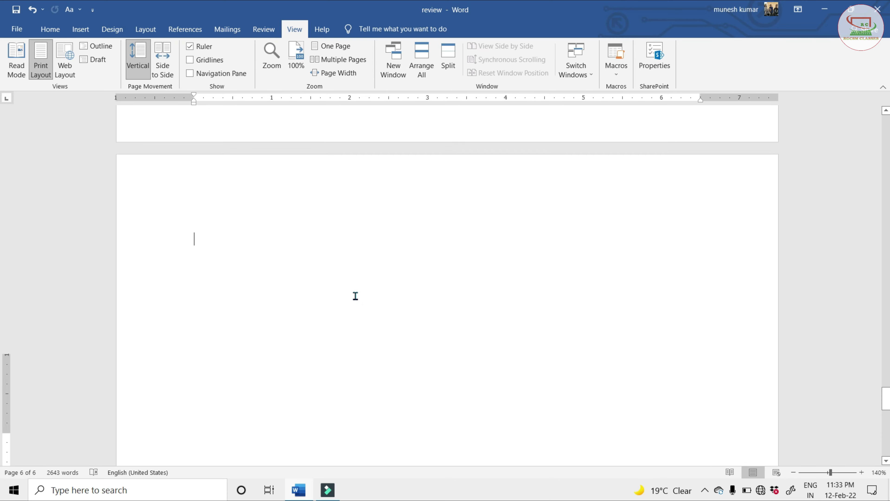
pyautogui.scroll(5, 356, 296)
pyautogui.scroll(1, 355, 296)
pyautogui.scroll(3, 356, 296)
pyautogui.scroll(3, 356, 296)
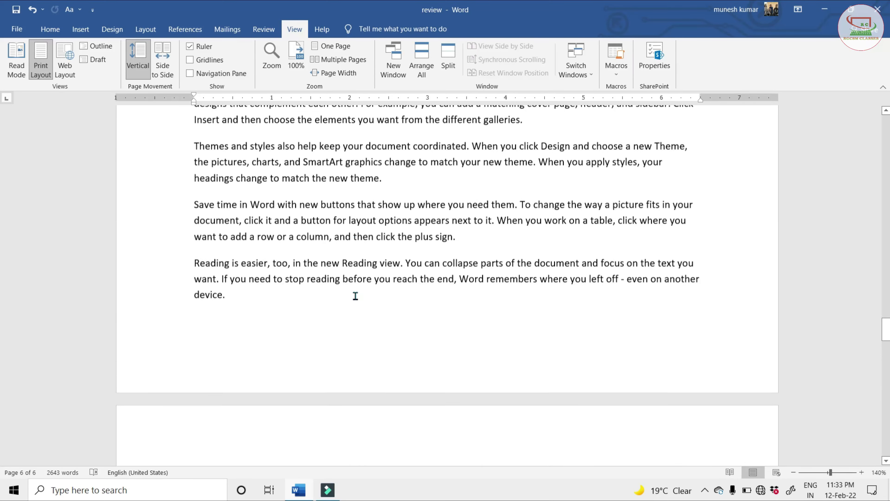
pyautogui.scroll(3, 356, 296)
pyautogui.scroll(2, 355, 296)
pyautogui.scroll(2, 356, 296)
pyautogui.scroll(2, 355, 296)
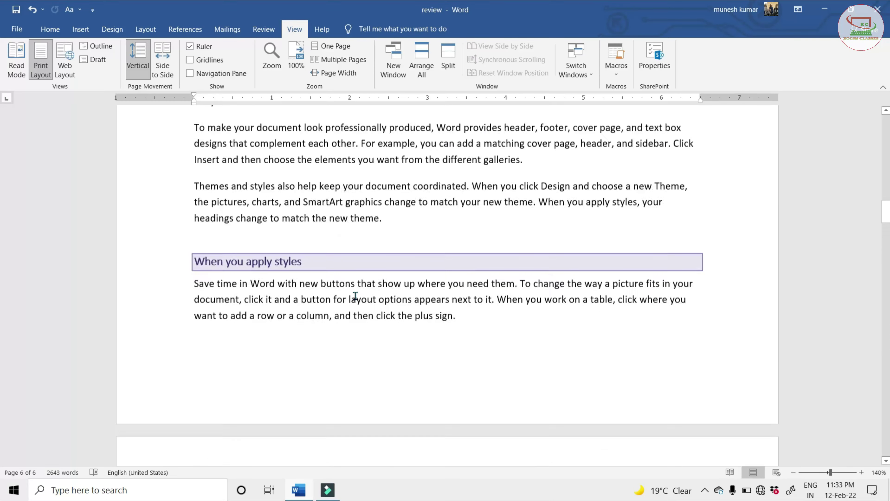
pyautogui.scroll(2, 355, 296)
pyautogui.scroll(2, 355, 296)
pyautogui.scroll(5, 329, 289)
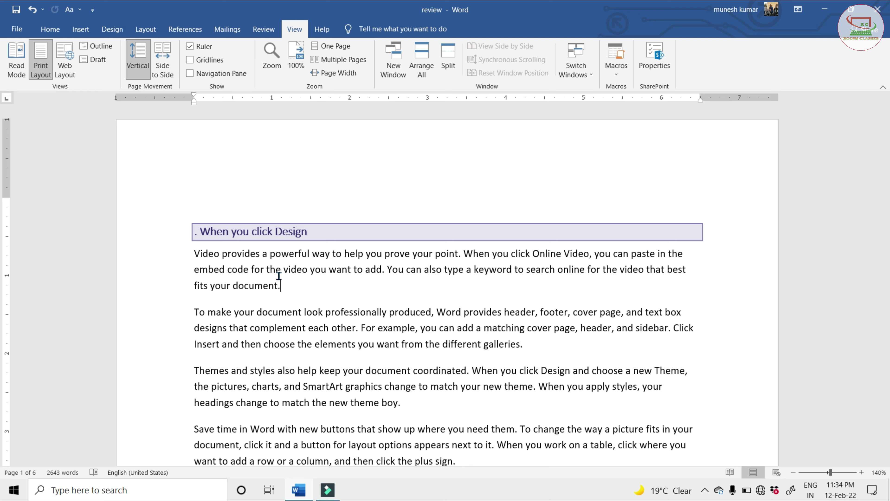
pyautogui.click(14, 52)
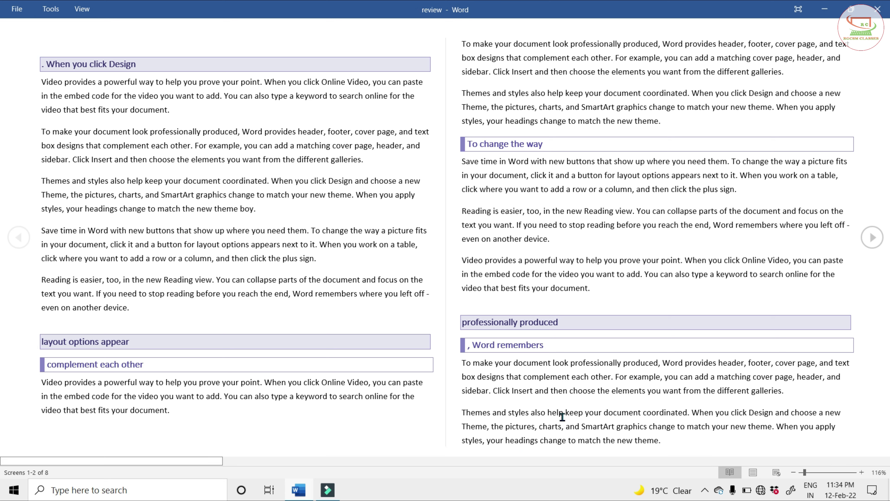
pyautogui.click(797, 10)
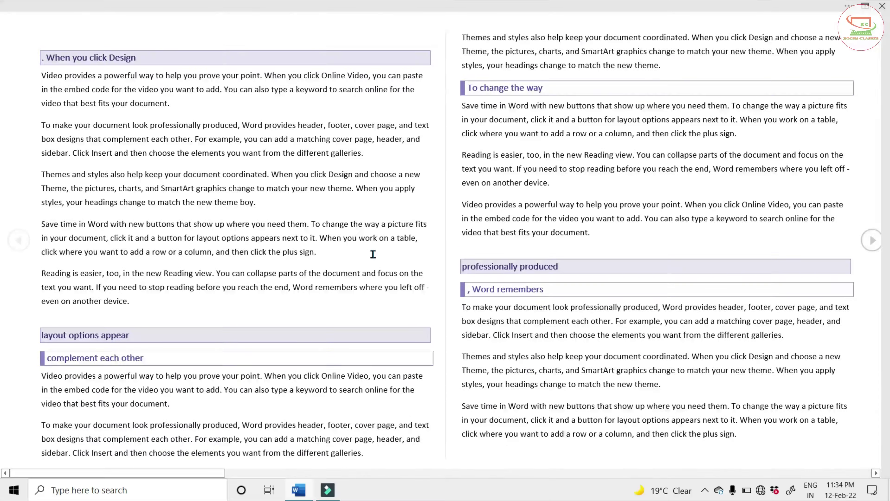
pyautogui.press('Escape')
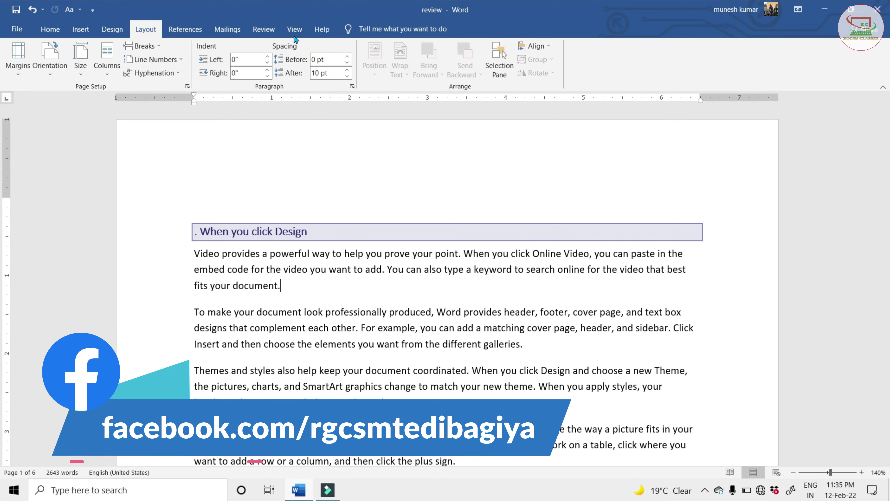
# Step: Bring back the View tools and place the cursor after 'fits your document.'
pyautogui.click(293, 29)
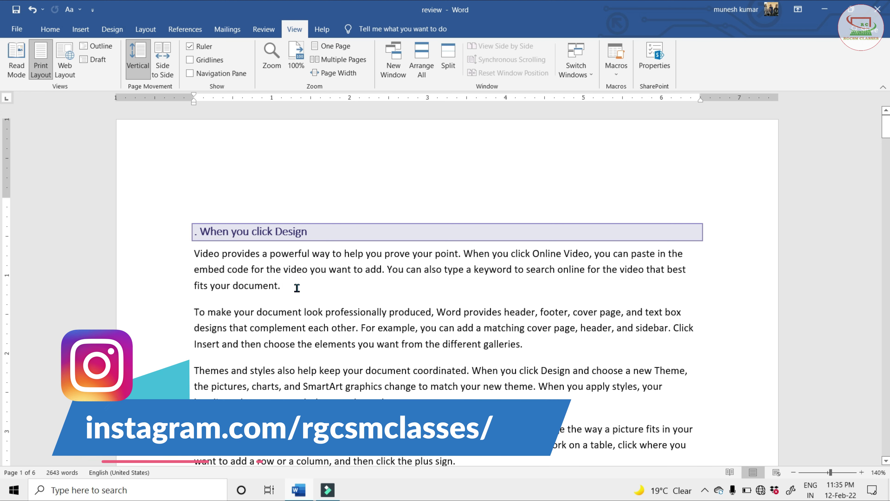
pyautogui.click(297, 287)
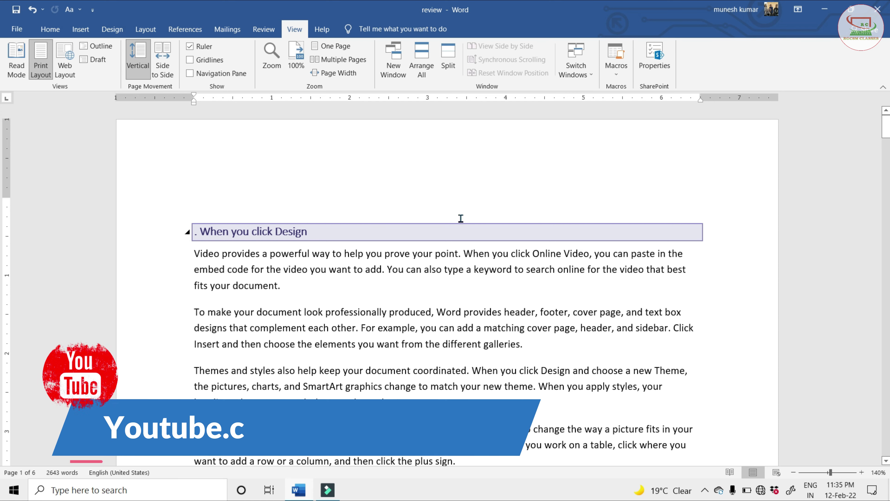
pyautogui.scroll(-1, 675, 199)
pyautogui.scroll(-5, 677, 246)
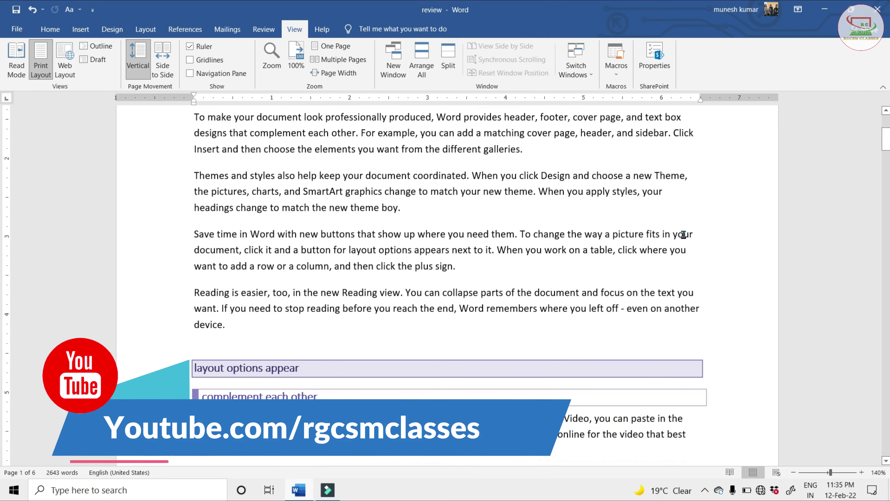
pyautogui.scroll(-2, 694, 295)
pyautogui.scroll(1, 716, 297)
pyautogui.scroll(-4, 717, 296)
pyautogui.scroll(-1, 713, 301)
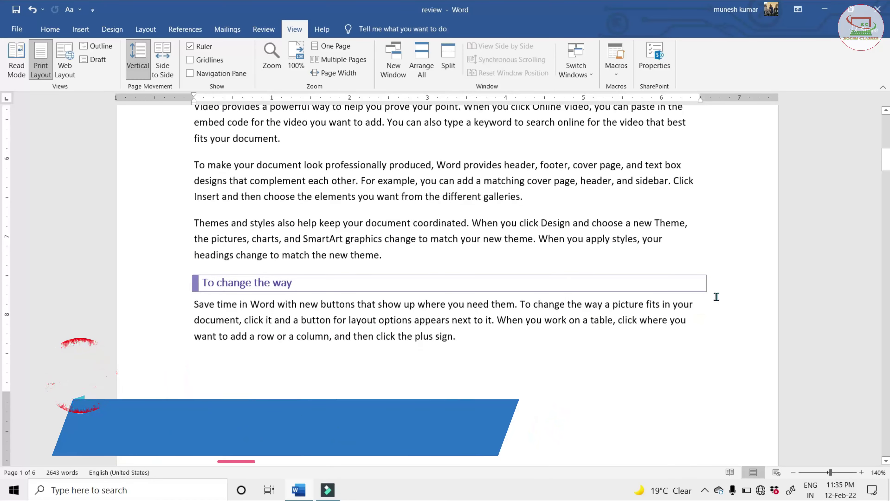
# Step: Zoom out three steps from 140% to 100% and return the cursor after 'fits your document.'
pyautogui.click(794, 471)
pyautogui.click(793, 471)
pyautogui.click(794, 472)
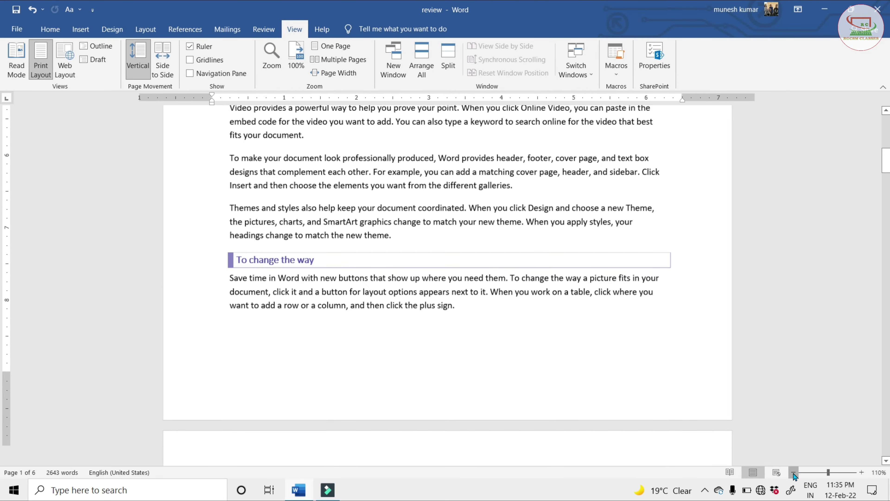
pyautogui.click(793, 472)
pyautogui.scroll(7, 494, 294)
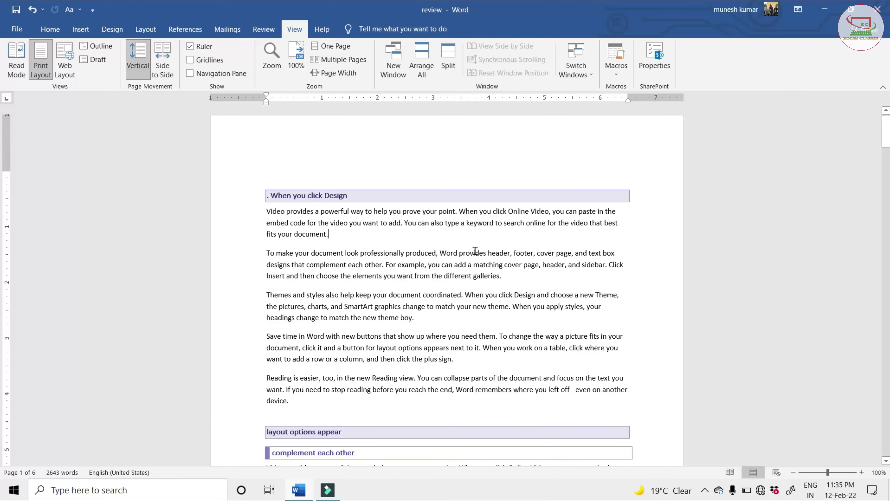
pyautogui.click(338, 238)
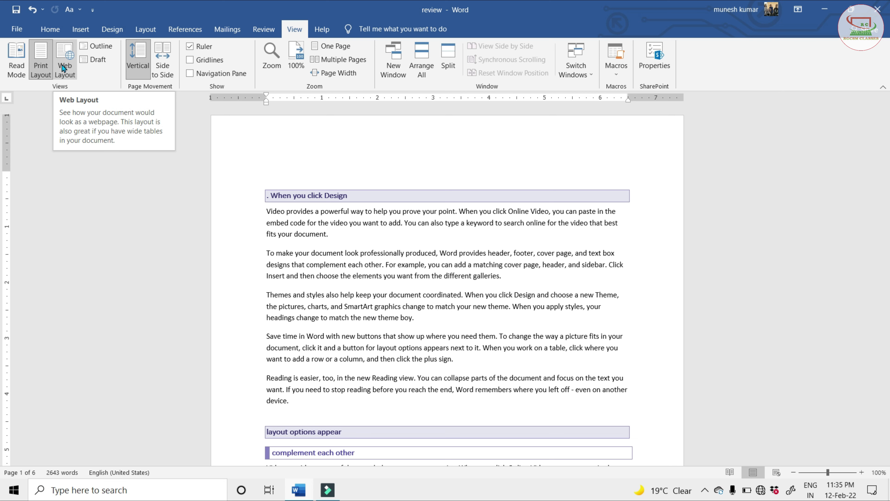
# Step: Switch the 'review' document to Web Layout and scroll down through the full-width paragraphs
pyautogui.click(64, 63)
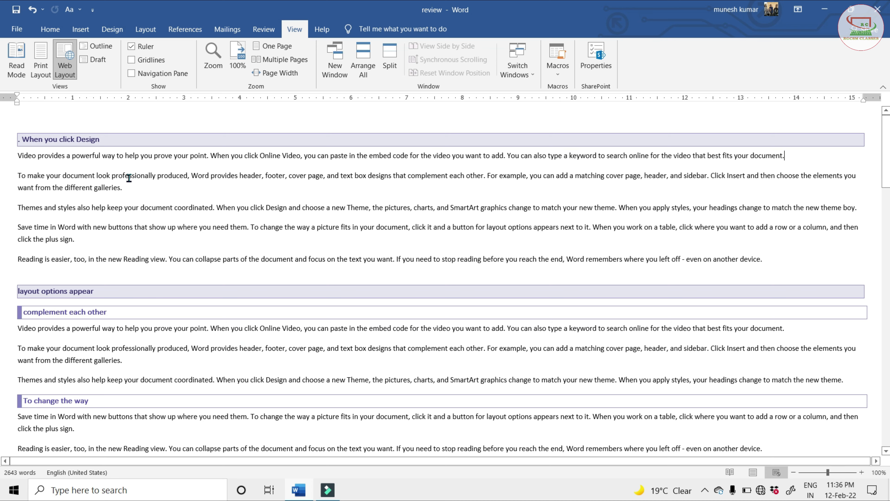
pyautogui.scroll(-4, 129, 178)
pyautogui.scroll(-3, 129, 178)
pyautogui.scroll(-3, 129, 178)
pyautogui.scroll(-3, 129, 177)
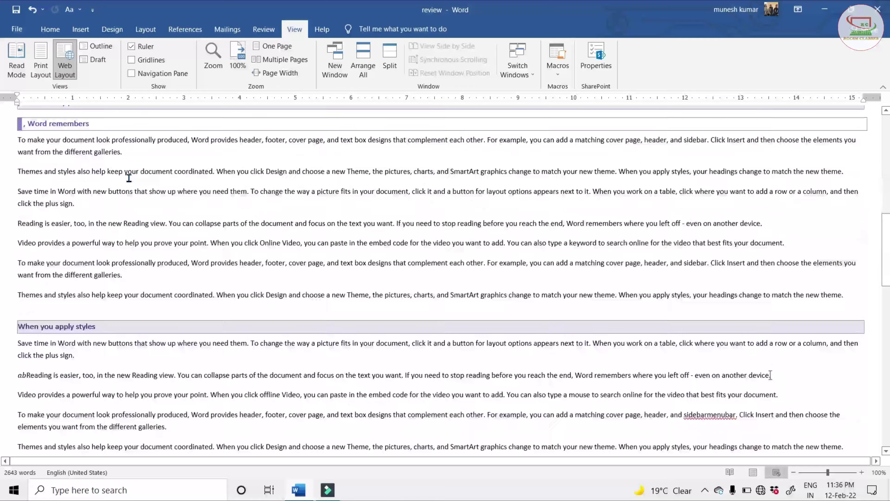
pyautogui.scroll(-6, 129, 177)
pyautogui.scroll(-3, 171, 239)
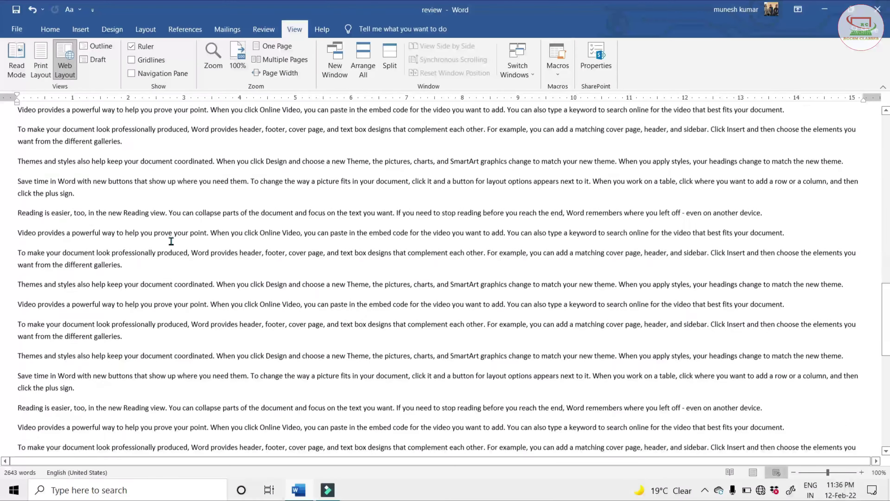
pyautogui.scroll(-3, 171, 241)
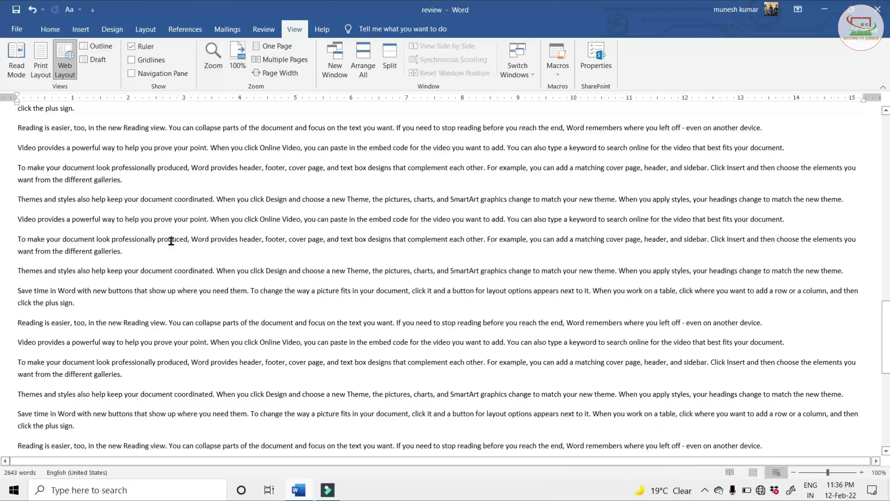
pyautogui.scroll(-3, 171, 241)
pyautogui.scroll(-3, 171, 239)
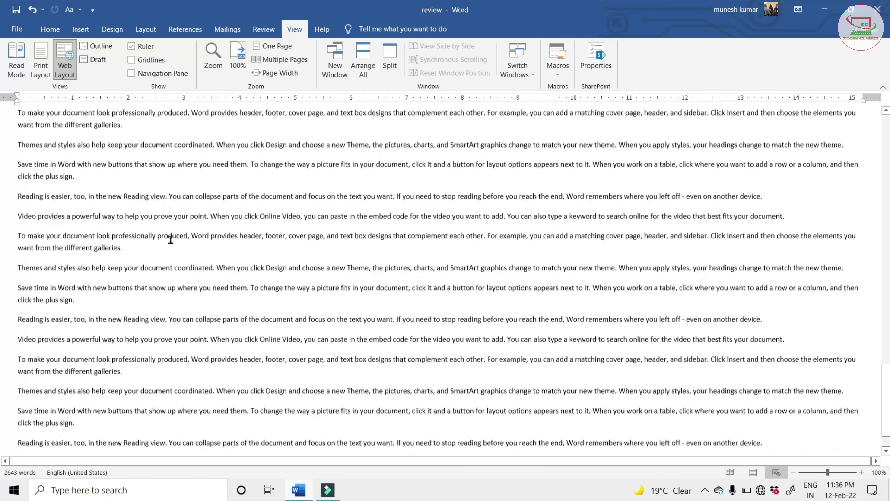
# Step: Switch to Outline view and check the 'When you click Design' and 'complement each other' heading levels
pyautogui.click(101, 52)
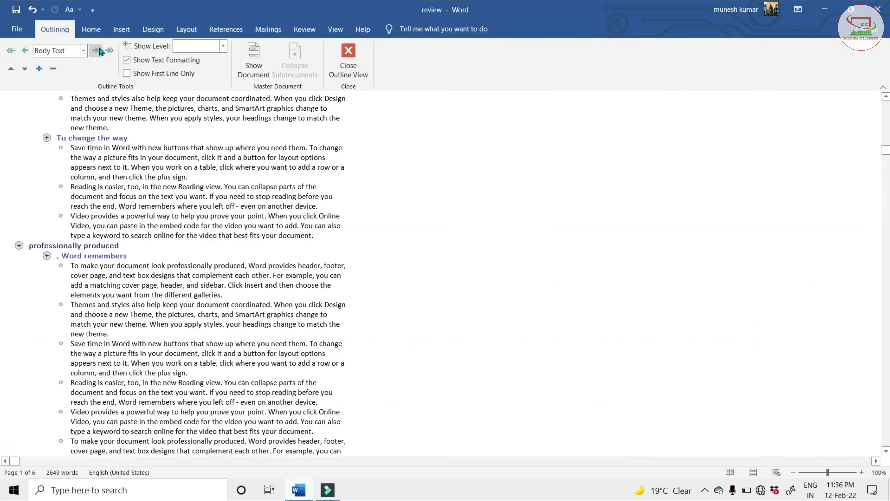
pyautogui.scroll(4, 134, 311)
pyautogui.scroll(5, 144, 316)
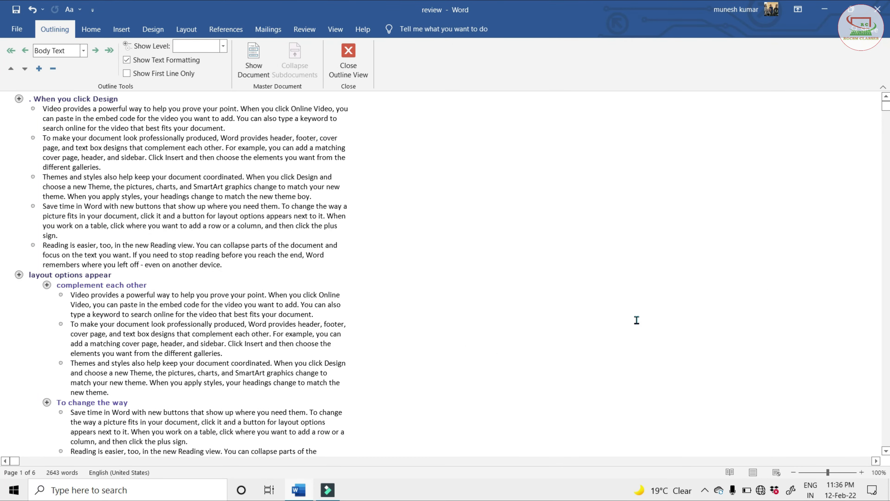
pyautogui.scroll(-6, 309, 390)
pyautogui.scroll(-5, 308, 390)
pyautogui.scroll(6, 52, 148)
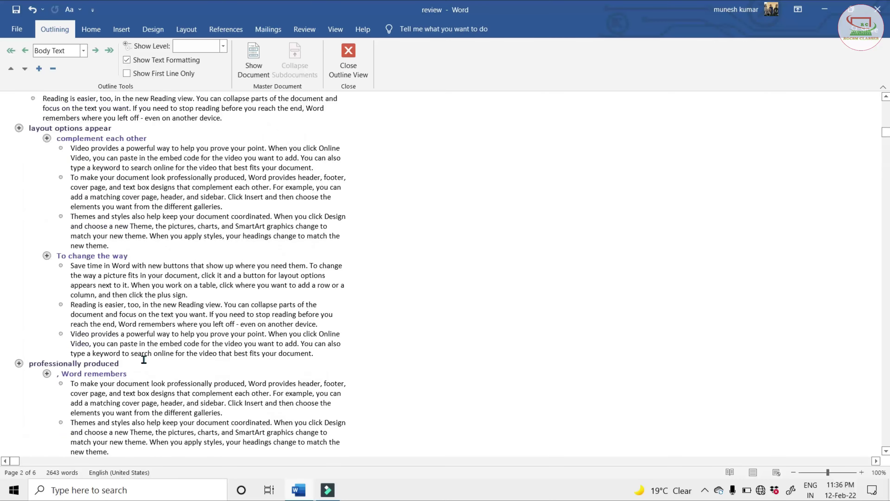
pyautogui.scroll(5, 52, 148)
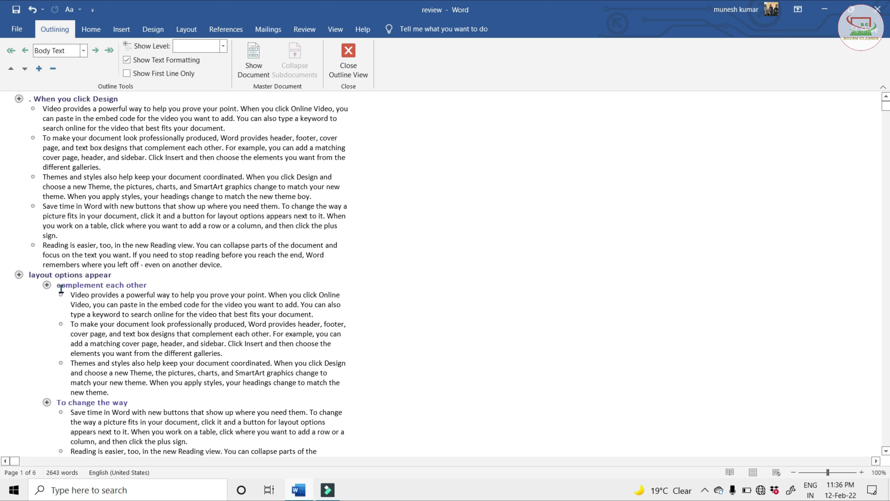
pyautogui.click(55, 99)
pyautogui.click(99, 288)
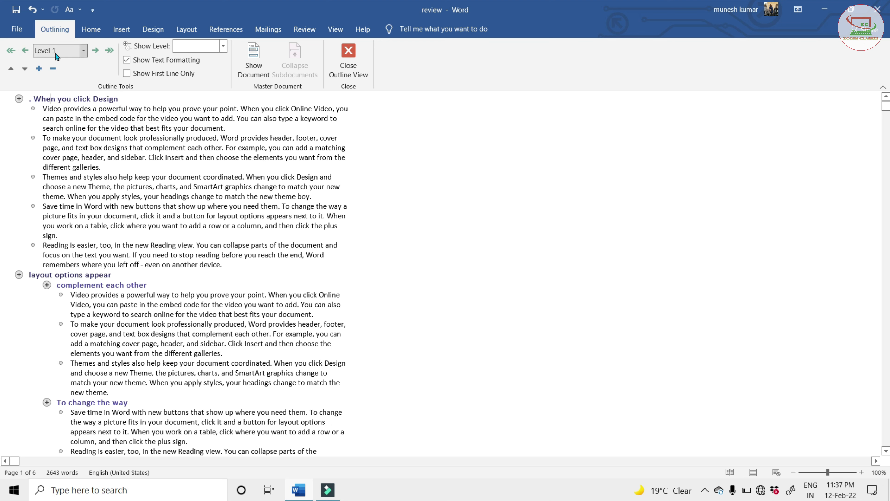
pyautogui.click(95, 51)
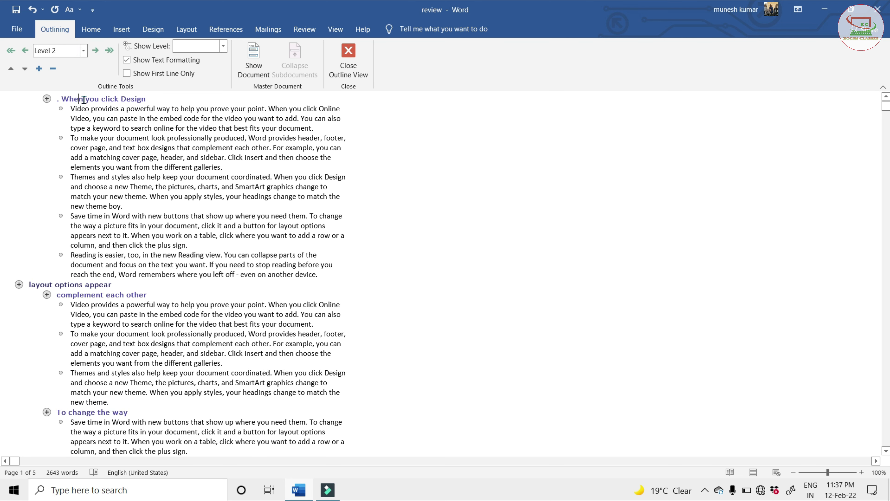
pyautogui.click(24, 50)
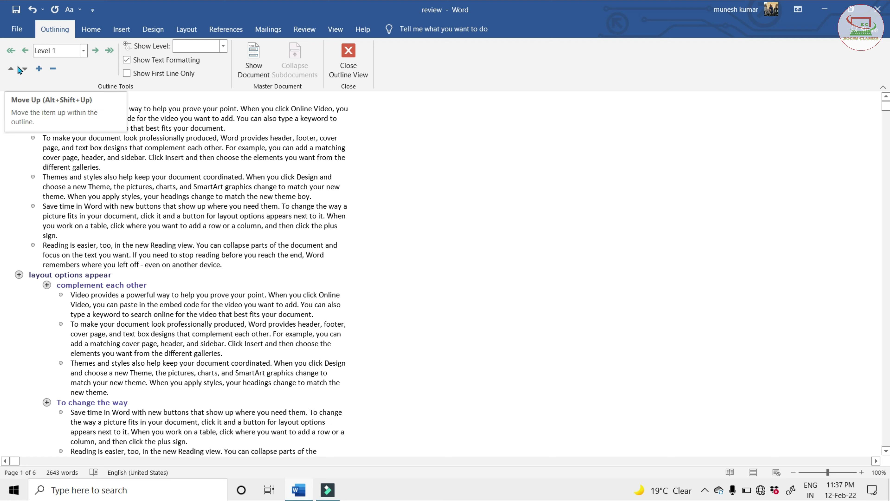
pyautogui.click(12, 70)
pyautogui.click(12, 70)
pyautogui.click(11, 69)
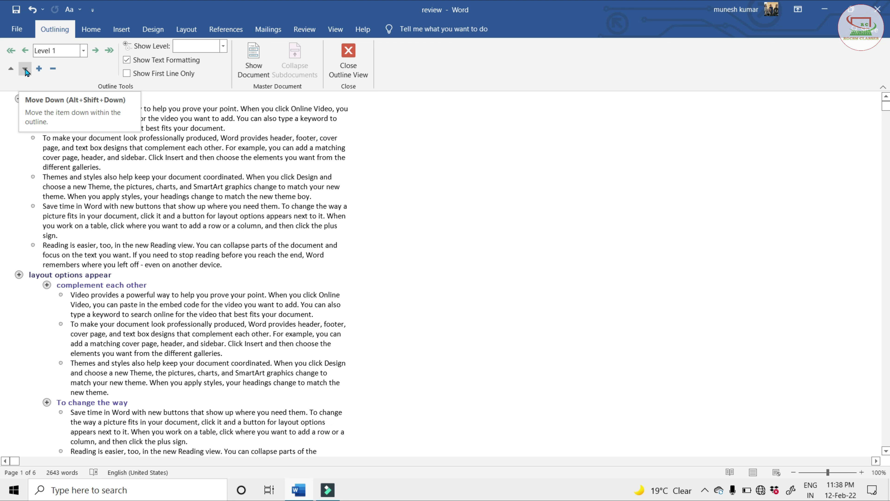
pyautogui.click(25, 69)
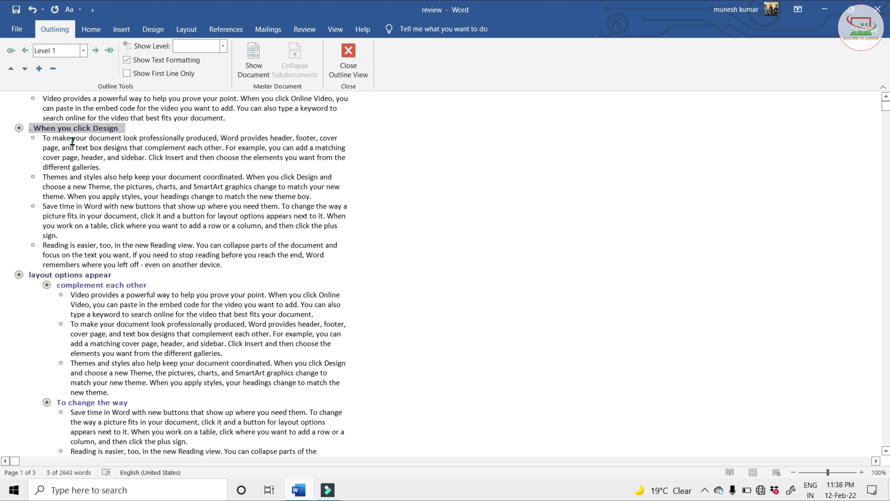
pyautogui.click(10, 69)
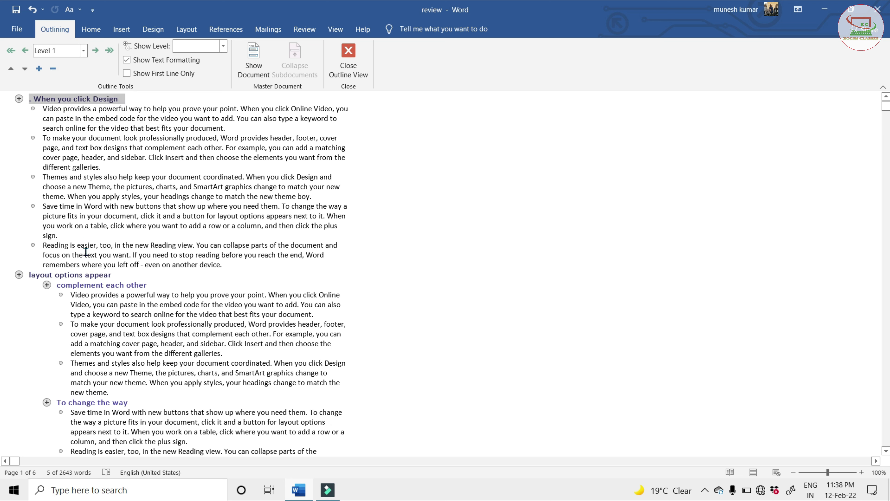
pyautogui.click(53, 69)
pyautogui.click(39, 68)
pyautogui.click(53, 69)
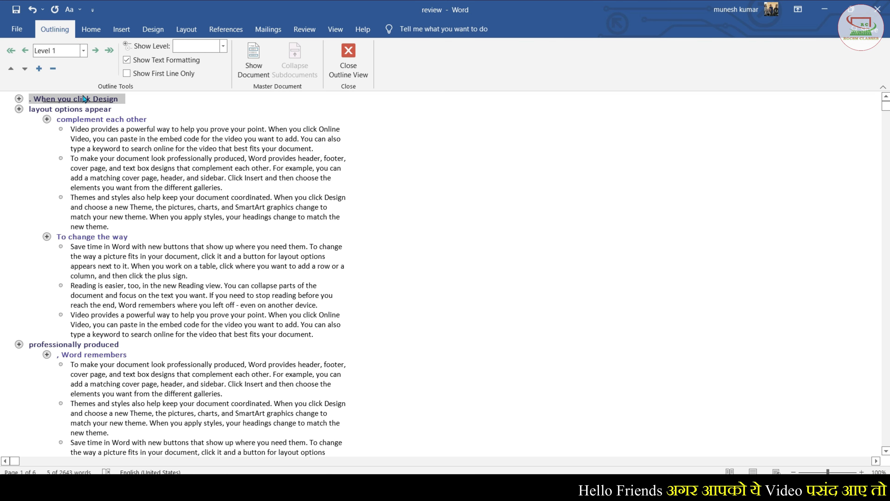
pyautogui.click(60, 109)
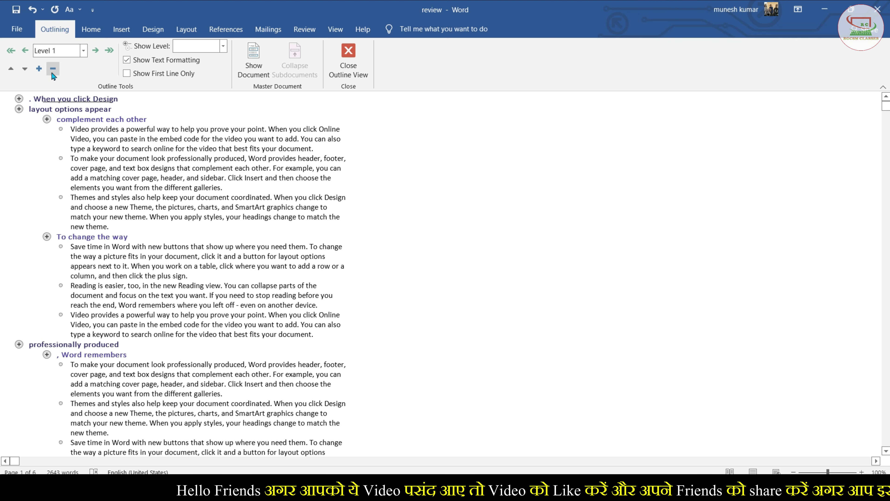
pyautogui.click(76, 120)
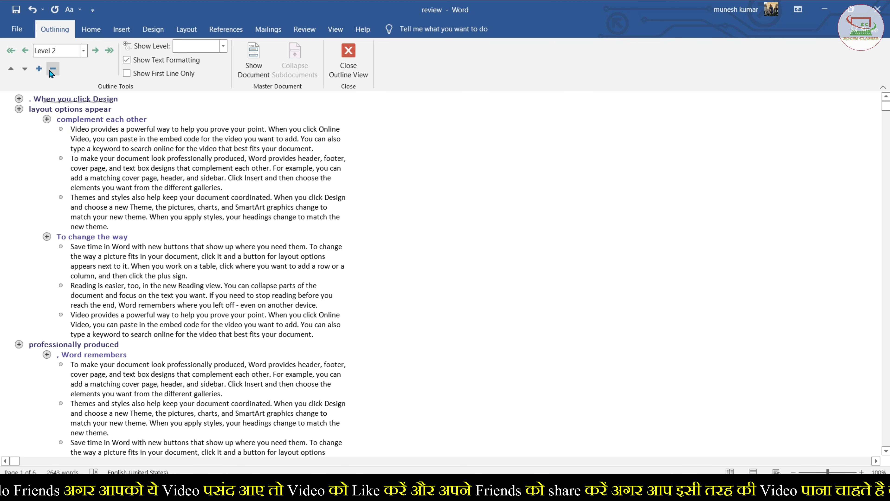
pyautogui.click(51, 69)
pyautogui.click(82, 130)
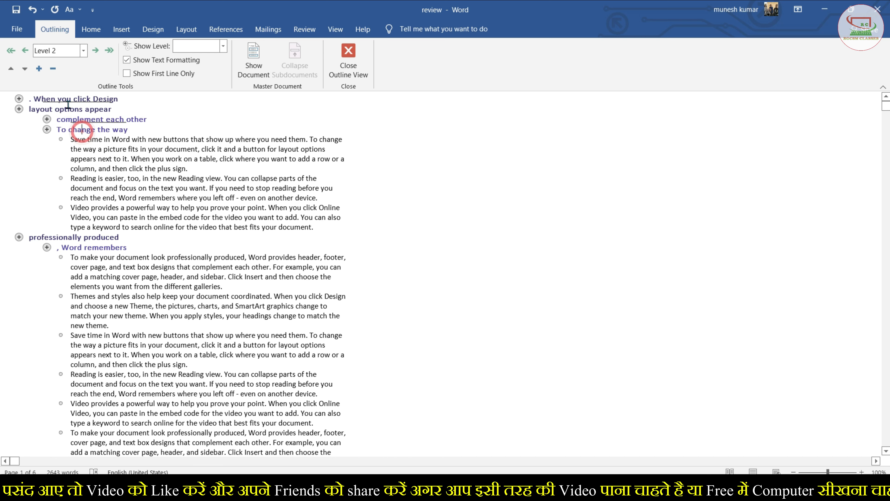
pyautogui.click(53, 68)
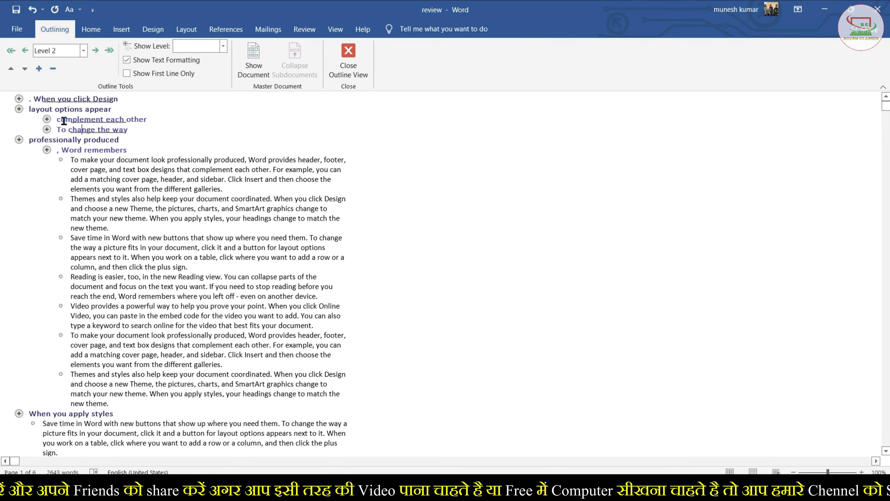
pyautogui.click(39, 69)
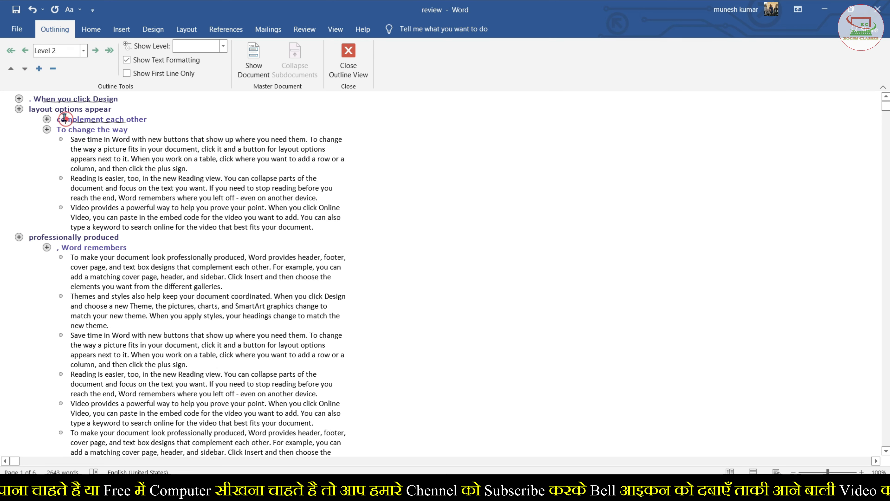
pyautogui.click(39, 69)
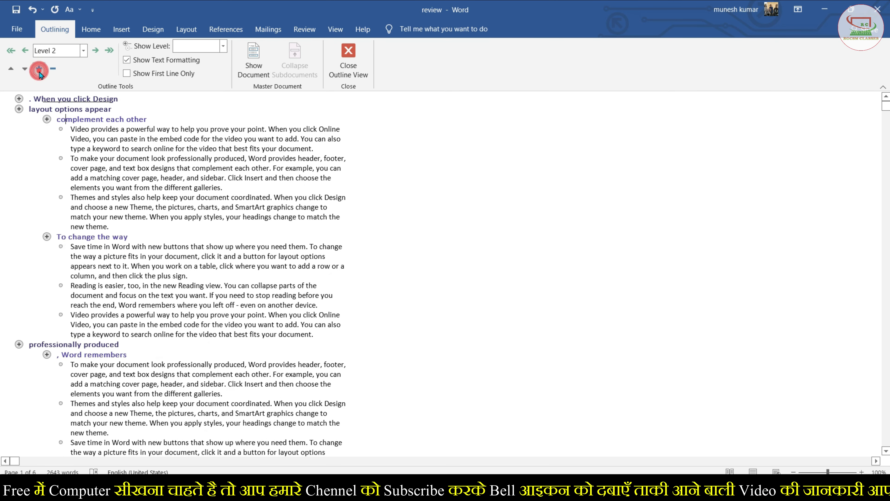
pyautogui.click(49, 109)
pyautogui.click(64, 100)
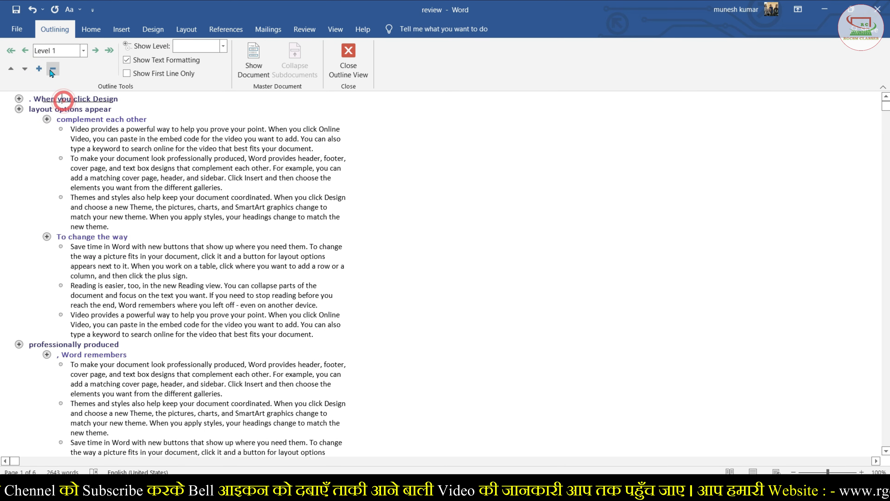
pyautogui.click(39, 68)
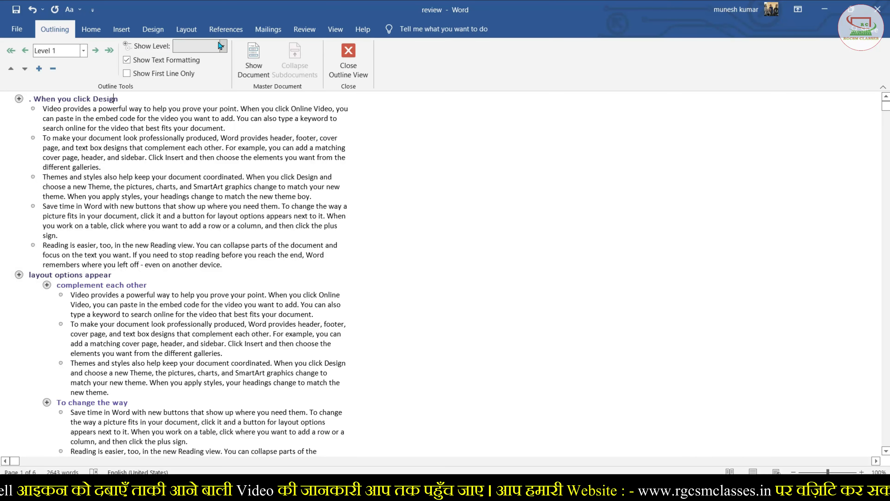
pyautogui.click(220, 46)
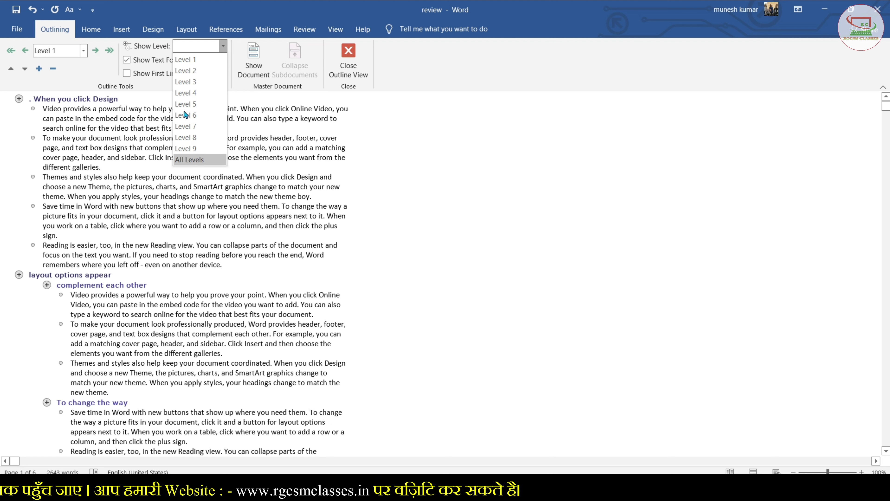
pyautogui.click(189, 160)
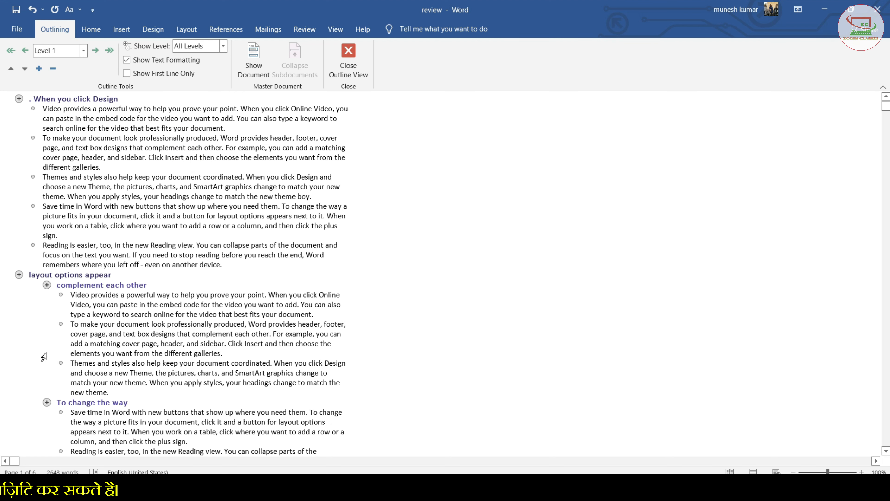
pyautogui.scroll(-3, 44, 357)
pyautogui.scroll(-3, 44, 361)
pyautogui.scroll(-5, 44, 385)
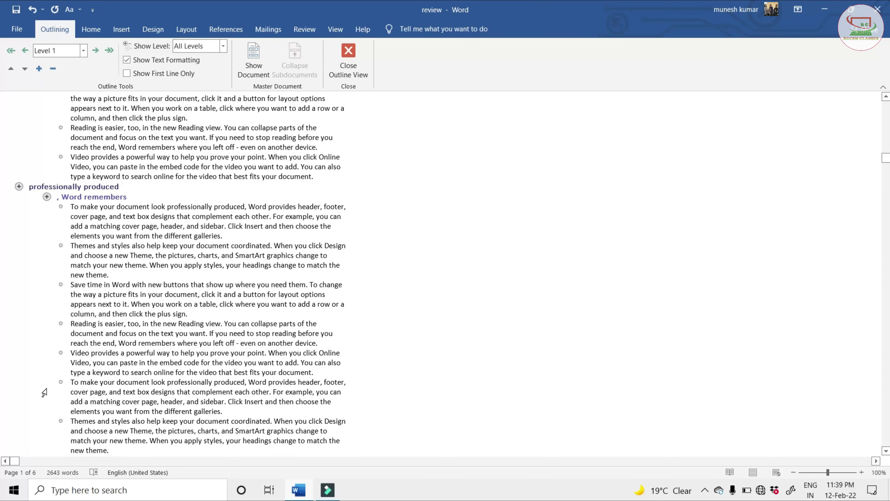
pyautogui.scroll(-3, 44, 392)
pyautogui.scroll(6, 44, 392)
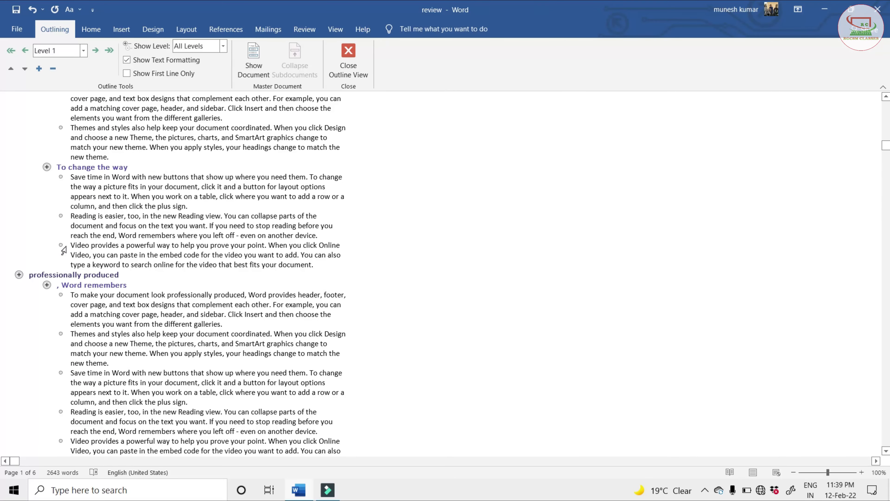
pyautogui.click(223, 46)
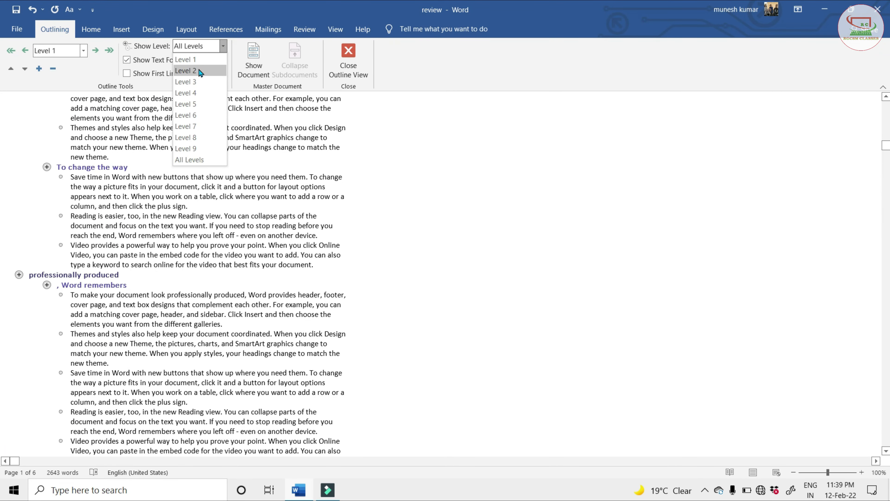
pyautogui.click(187, 72)
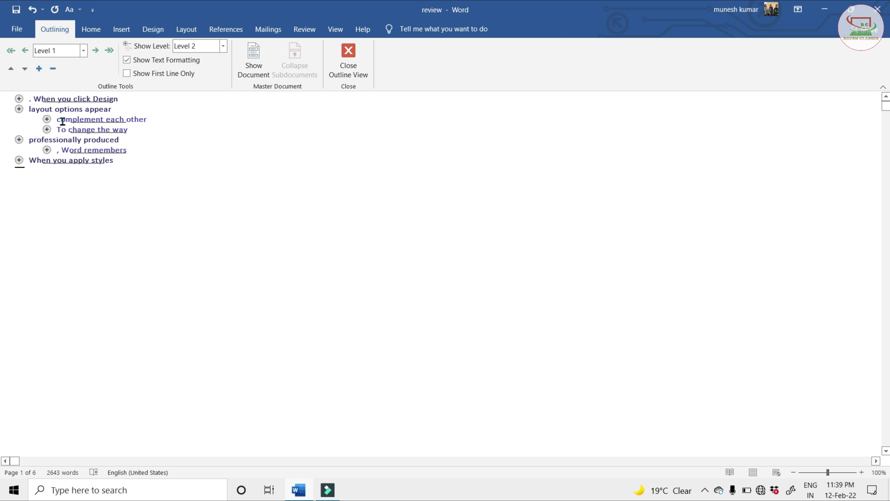
pyautogui.click(96, 119)
pyautogui.click(223, 45)
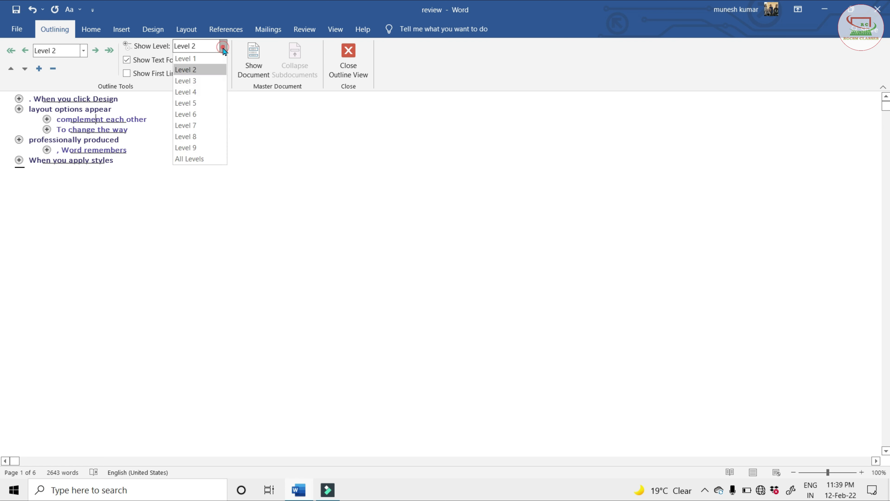
pyautogui.click(193, 62)
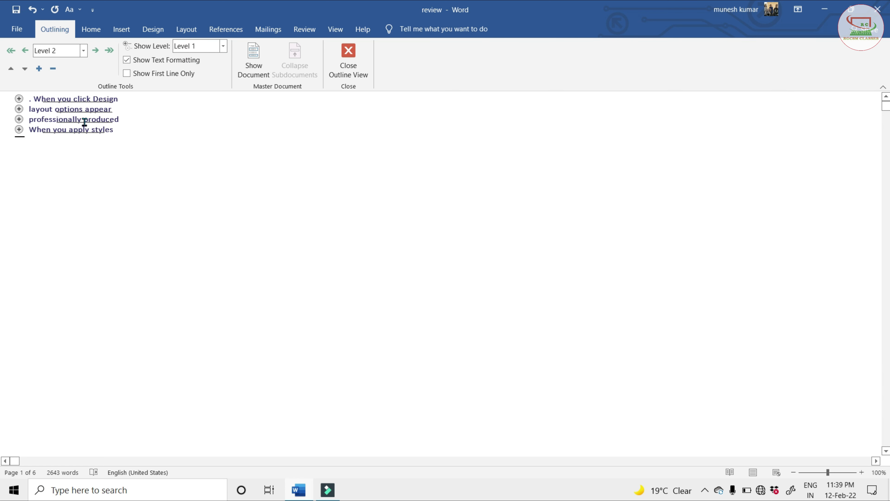
pyautogui.click(224, 46)
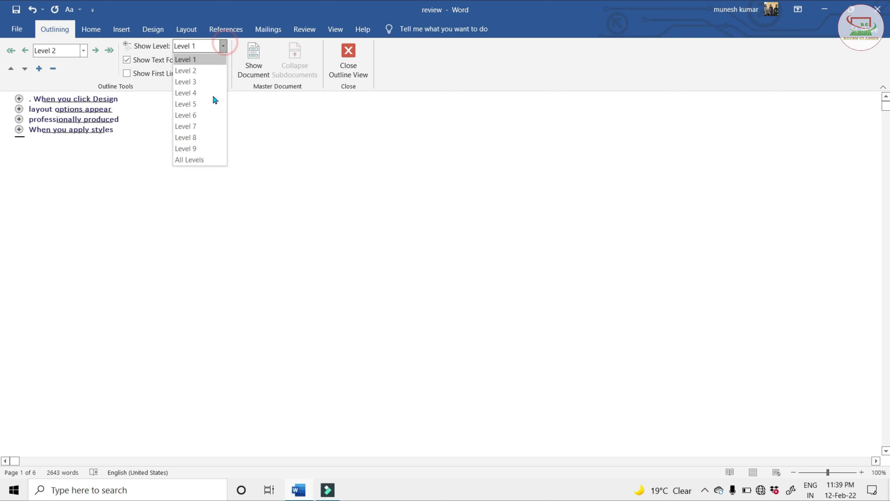
pyautogui.click(188, 160)
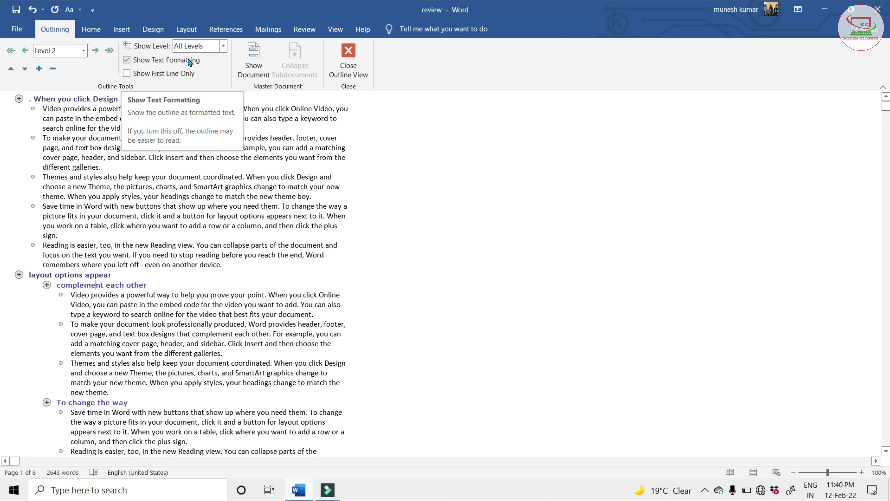
pyautogui.moveTo(59, 99); pyautogui.dragTo(104, 98)
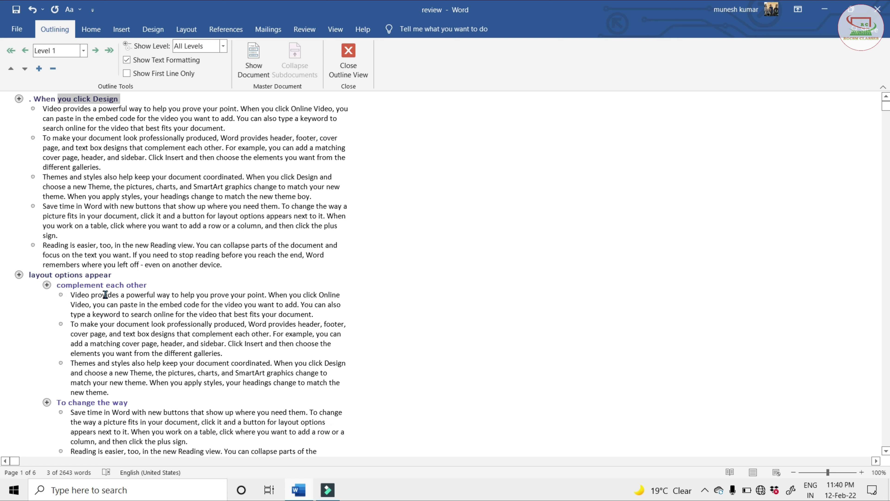
pyautogui.click(119, 150)
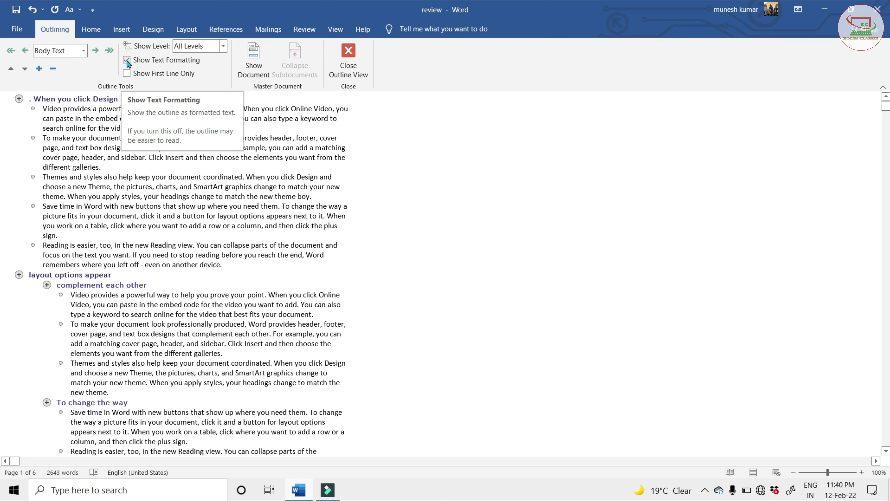
pyautogui.click(127, 60)
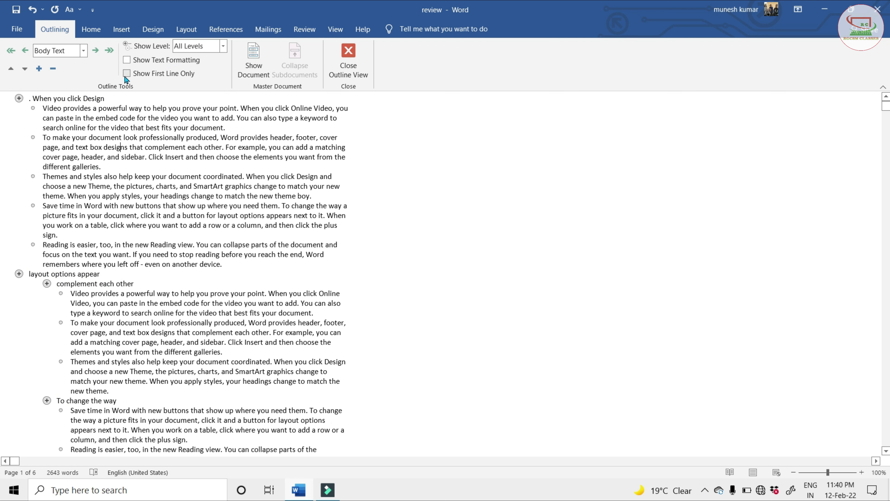
pyautogui.click(127, 61)
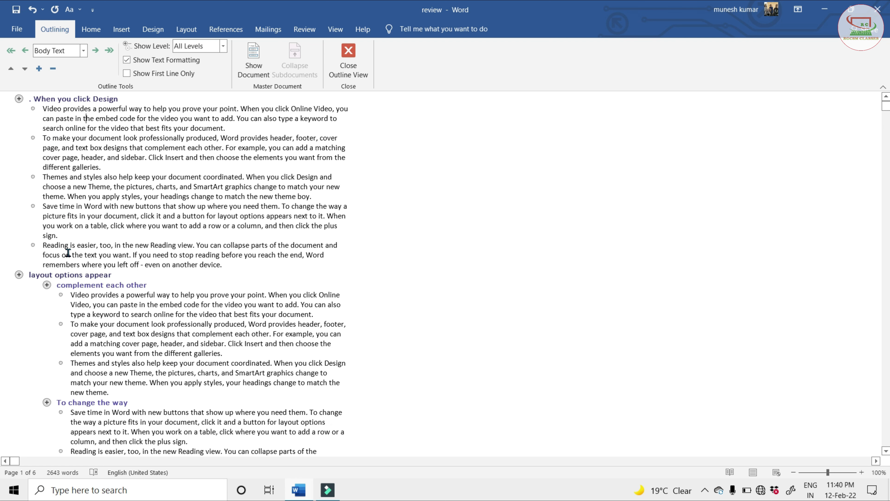
pyautogui.click(126, 73)
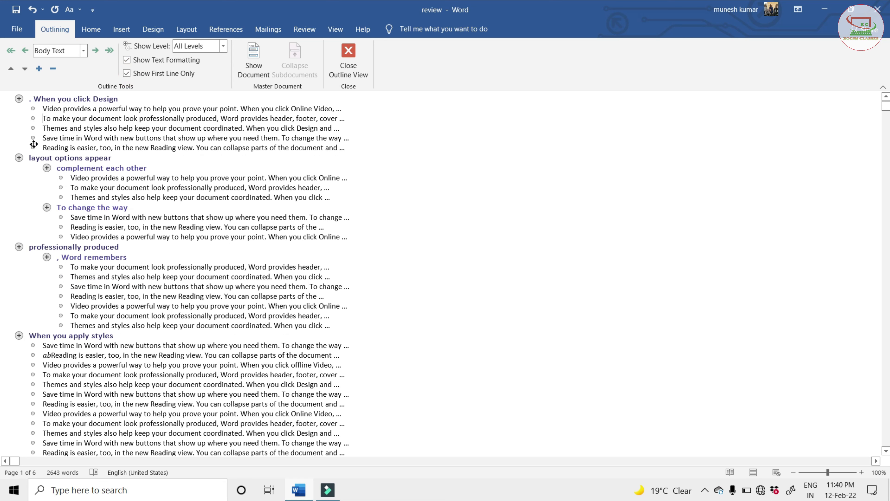
pyautogui.click(31, 117)
pyautogui.click(68, 147)
pyautogui.click(318, 119)
pyautogui.click(127, 75)
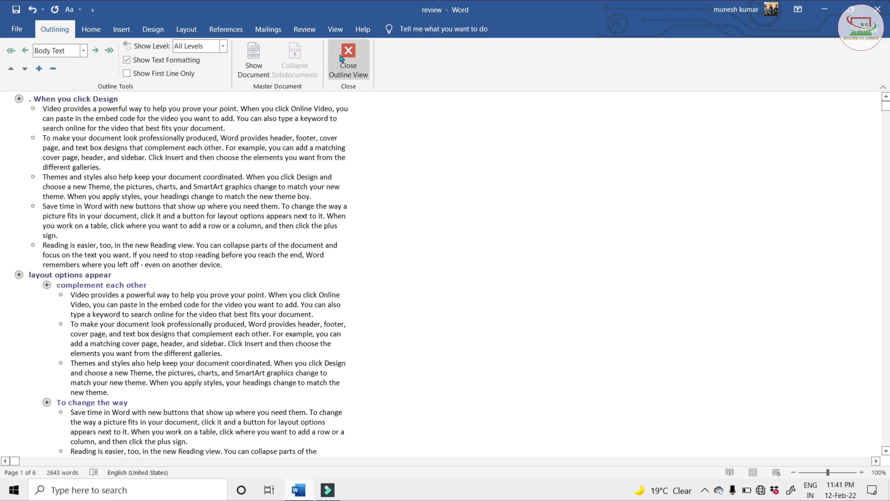
# Step: Close Outline view and switch the document to Draft view
pyautogui.click(351, 49)
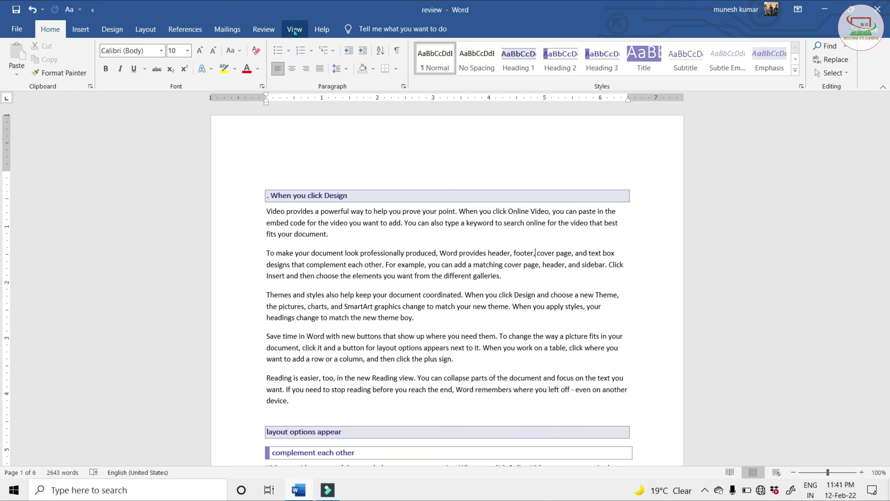
pyautogui.click(293, 29)
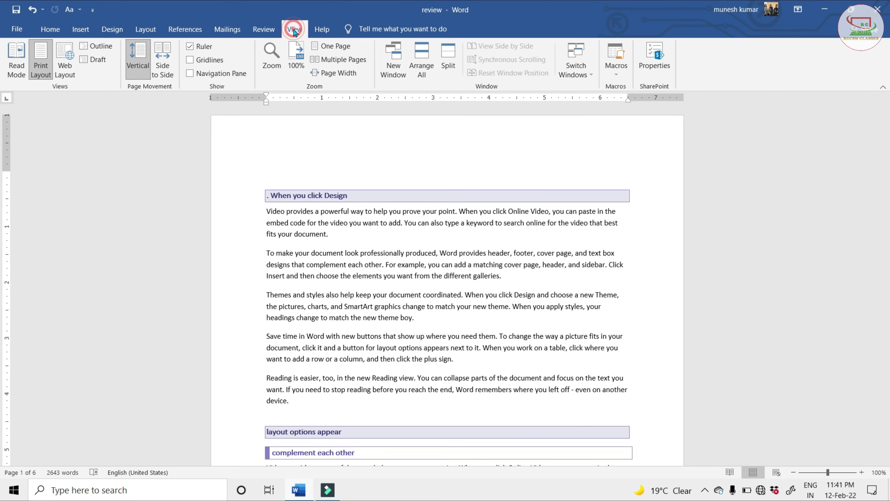
pyautogui.click(94, 63)
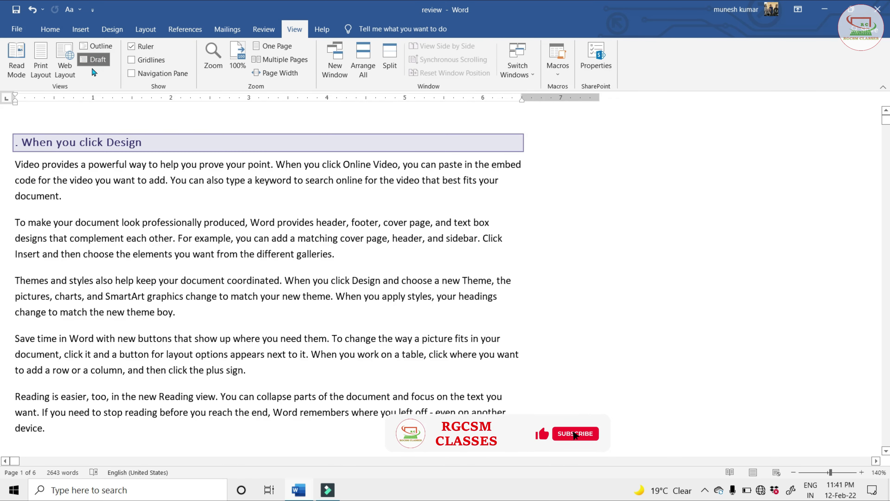
# Step: Scroll through the draft text and place the cursor at the end of a paragraph
pyautogui.scroll(-2, 91, 209)
pyautogui.scroll(-3, 91, 209)
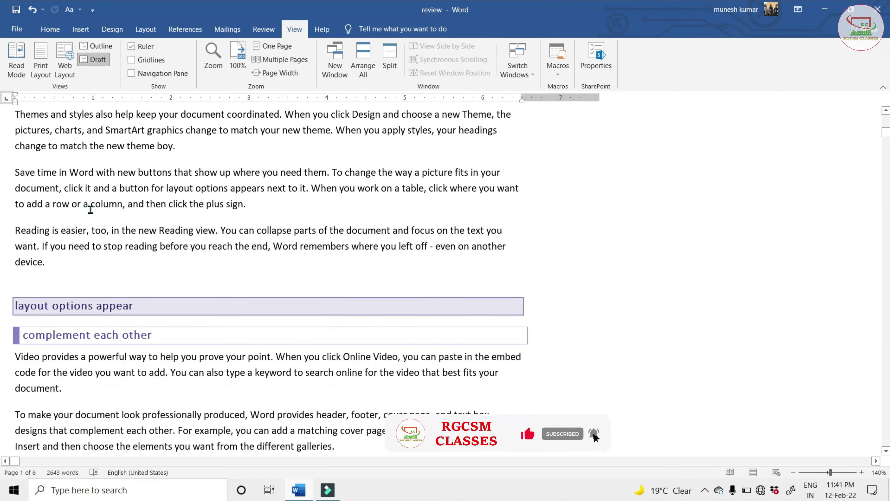
pyautogui.scroll(-3, 90, 209)
pyautogui.scroll(-3, 91, 209)
pyautogui.scroll(-4, 90, 209)
pyautogui.scroll(-3, 90, 209)
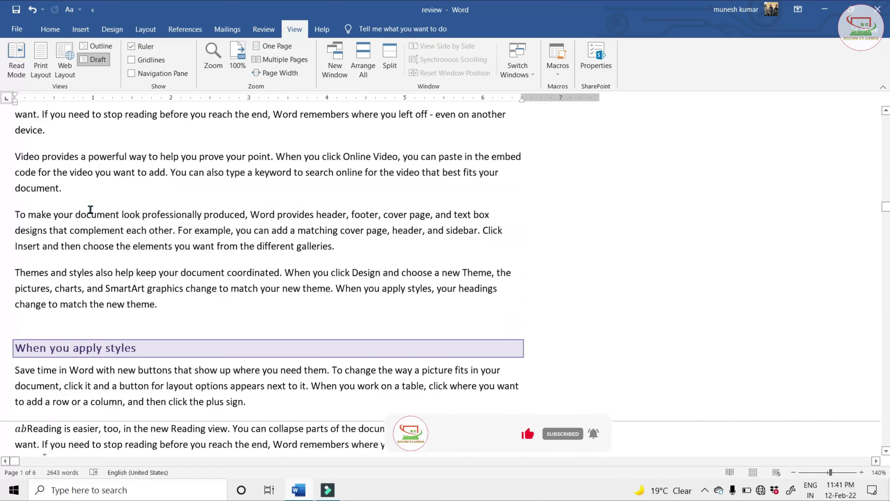
pyautogui.scroll(-3, 90, 209)
pyautogui.scroll(-3, 91, 209)
pyautogui.scroll(-3, 91, 209)
pyautogui.scroll(-5, 90, 209)
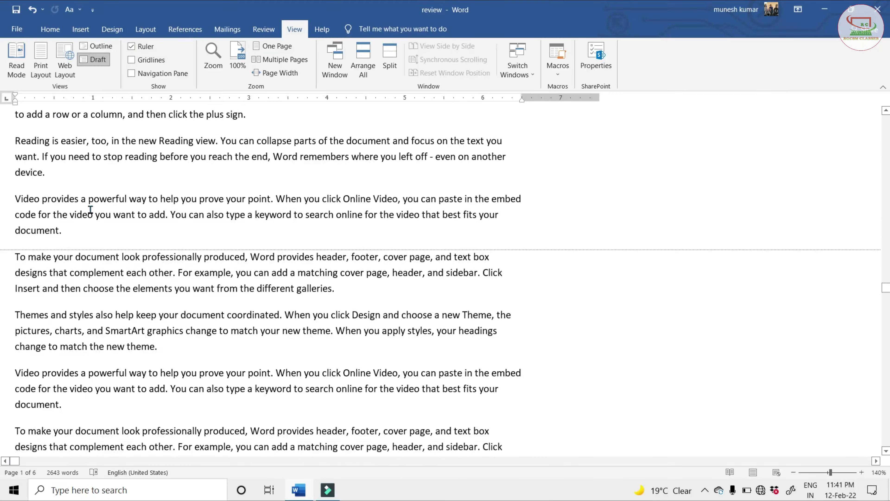
pyautogui.scroll(-1, 91, 210)
pyautogui.scroll(-5, 90, 210)
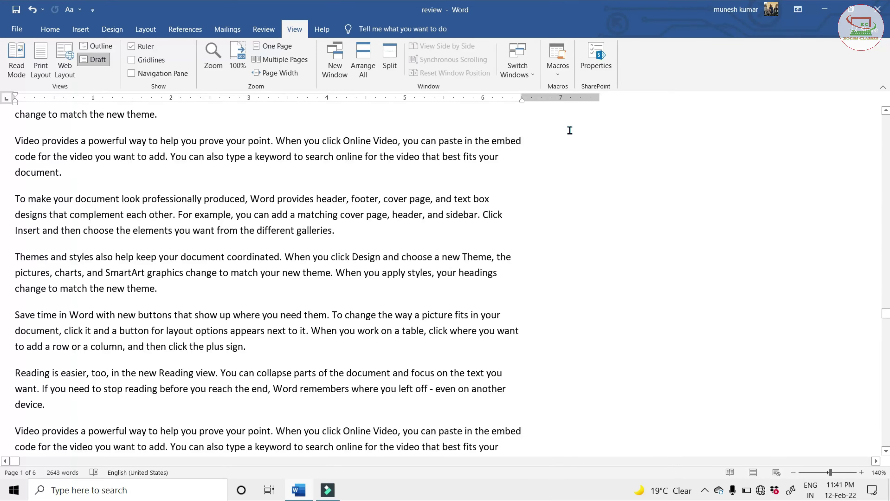
pyautogui.scroll(-4, 470, 309)
pyautogui.scroll(-2, 412, 294)
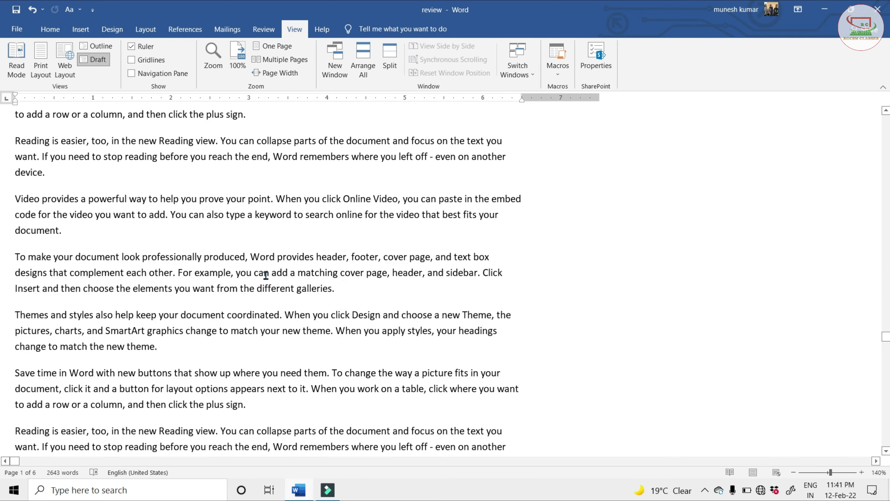
pyautogui.scroll(-4, 235, 269)
pyautogui.scroll(-4, 235, 269)
pyautogui.scroll(-4, 157, 263)
pyautogui.scroll(-4, 157, 264)
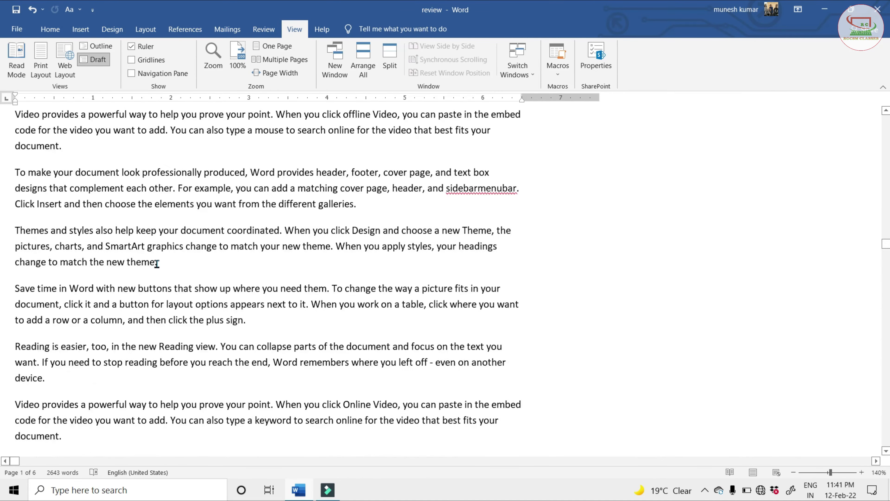
pyautogui.scroll(-4, 157, 264)
pyautogui.scroll(-4, 156, 263)
pyautogui.scroll(-4, 156, 264)
pyautogui.scroll(-4, 156, 263)
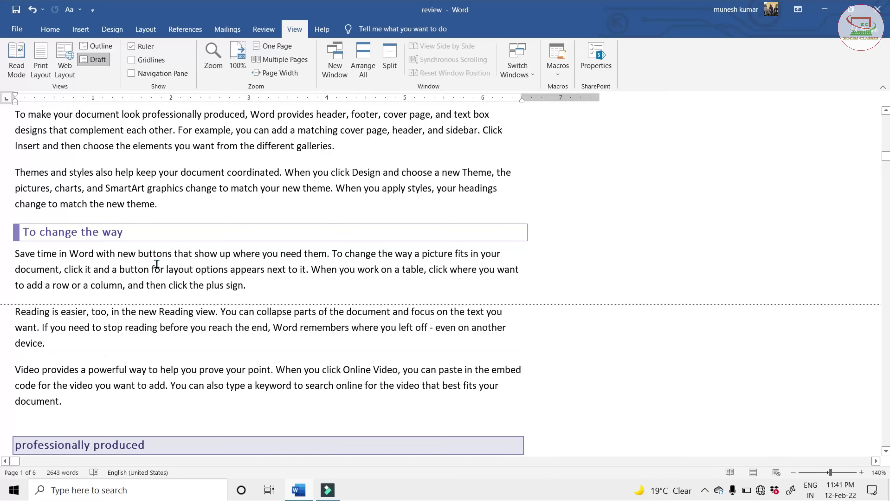
pyautogui.scroll(-4, 161, 198)
pyautogui.scroll(2, 159, 196)
pyautogui.scroll(2, 159, 197)
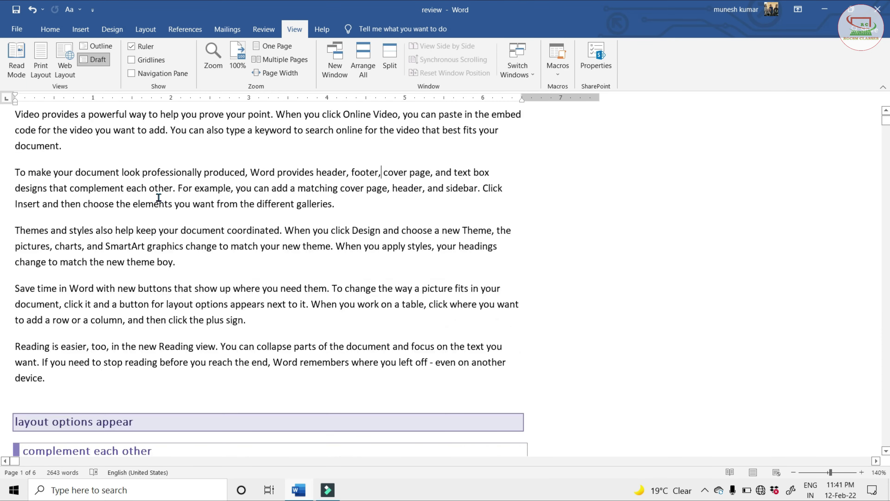
pyautogui.click(70, 144)
# Step: Return to Print Layout, scroll through the document, and set page movement to Side to Side
pyautogui.click(41, 58)
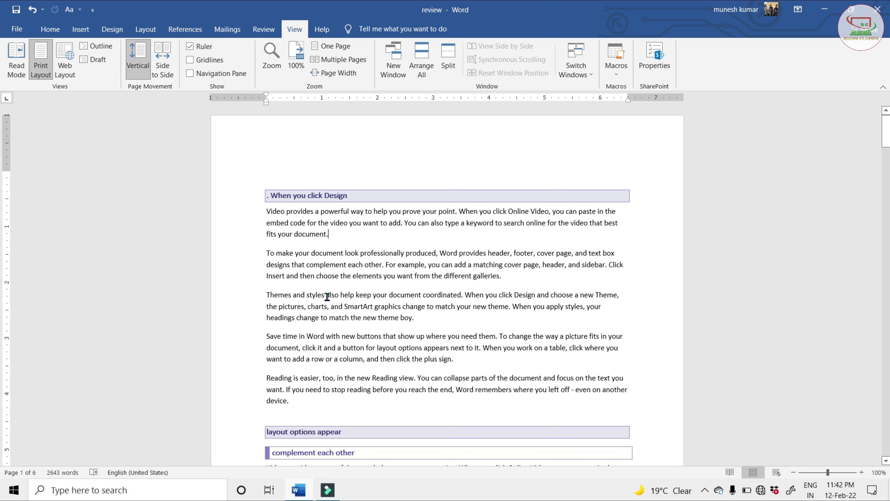
pyautogui.scroll(-2, 340, 292)
pyautogui.scroll(-1, 339, 291)
pyautogui.scroll(-5, 339, 291)
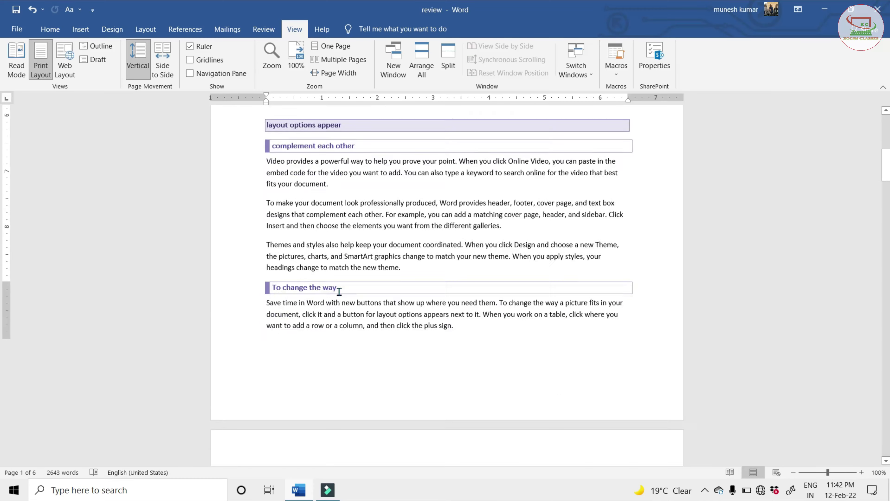
pyautogui.scroll(-5, 339, 291)
pyautogui.scroll(-5, 339, 292)
pyautogui.scroll(-5, 340, 291)
pyautogui.scroll(-5, 340, 292)
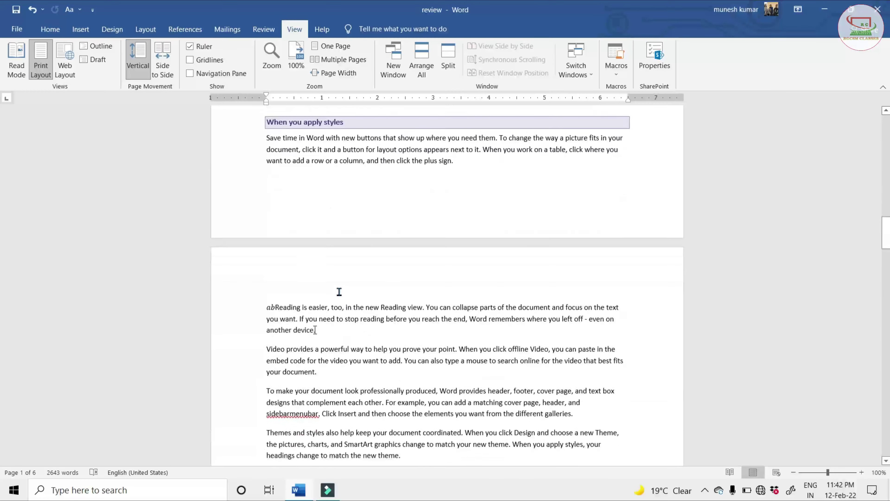
pyautogui.scroll(-5, 339, 292)
pyautogui.scroll(-5, 339, 291)
pyautogui.scroll(-5, 340, 292)
pyautogui.scroll(-5, 339, 292)
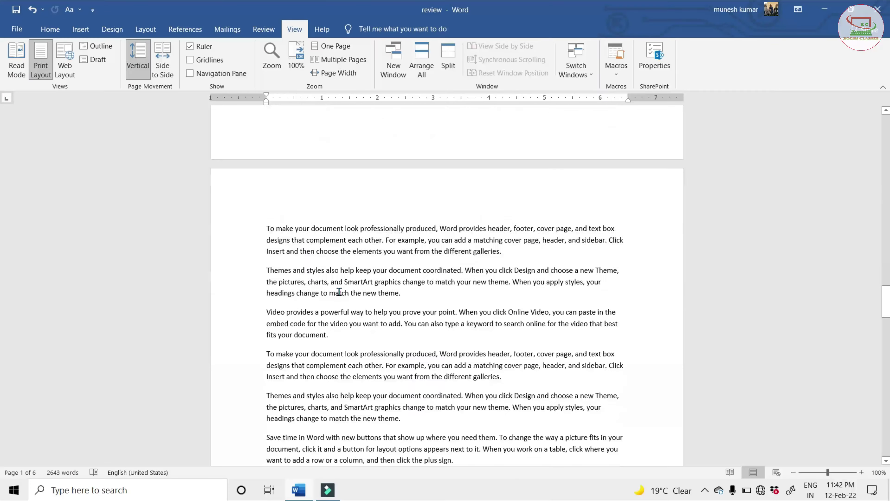
pyautogui.scroll(-5, 339, 291)
pyautogui.scroll(-5, 339, 292)
pyautogui.scroll(-5, 338, 289)
pyautogui.scroll(-3, 344, 299)
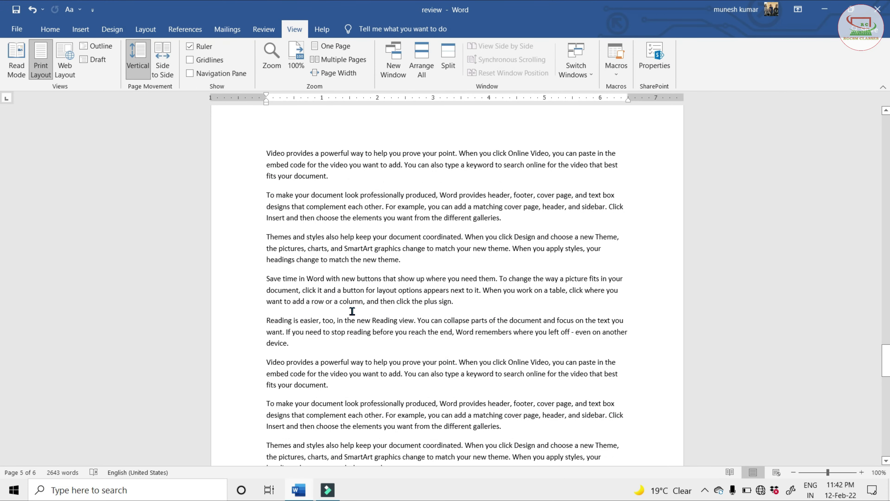
pyautogui.click(162, 59)
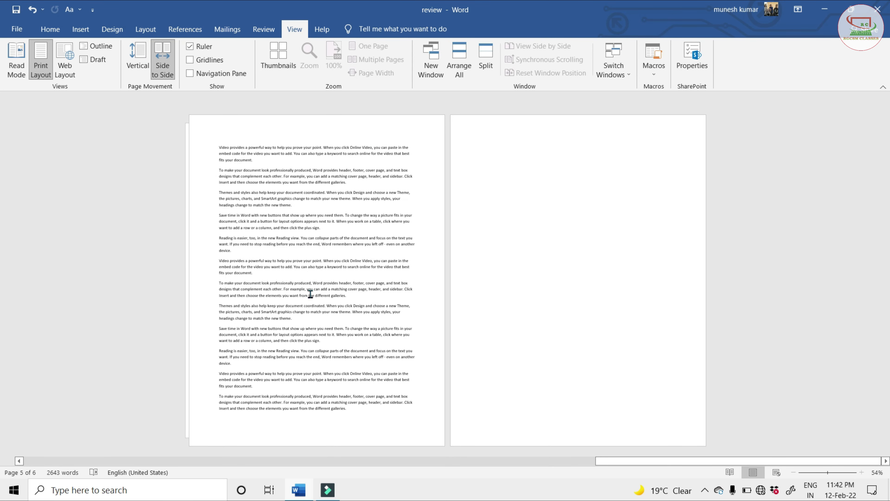
# Step: Look over the side-by-side pages, then set page movement back to Vertical
pyautogui.scroll(5, 293, 292)
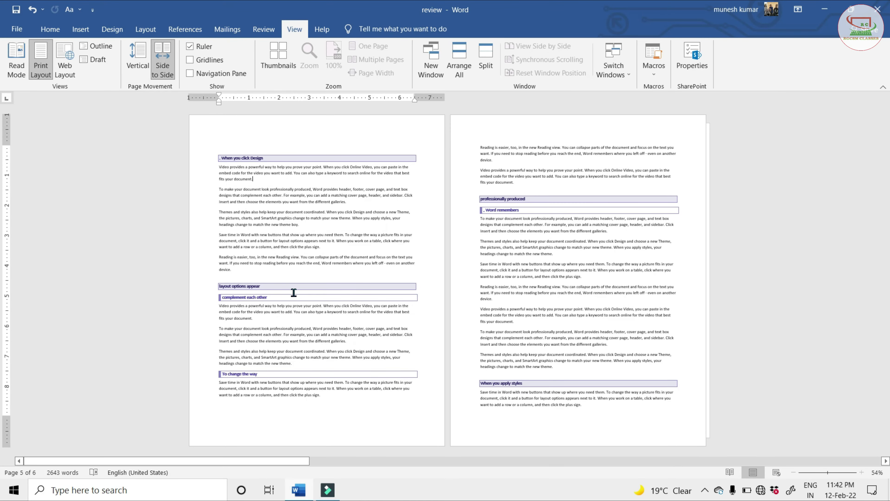
pyautogui.scroll(-5, 294, 292)
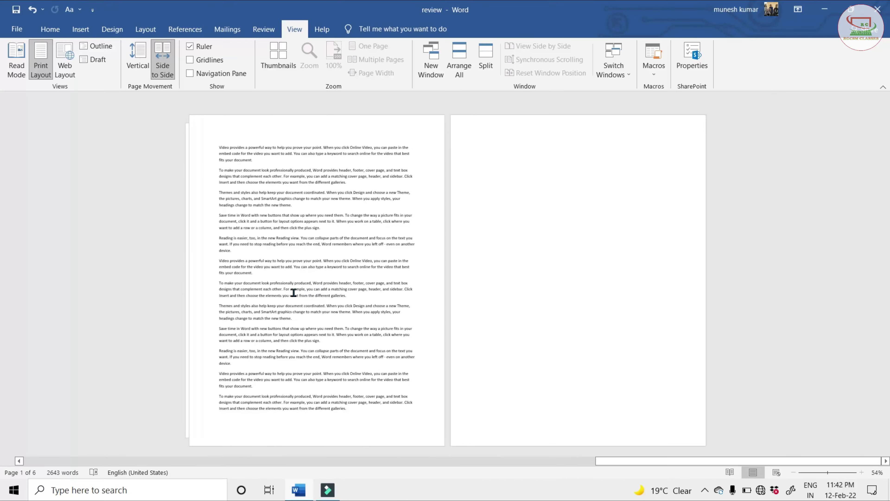
pyautogui.scroll(5, 293, 292)
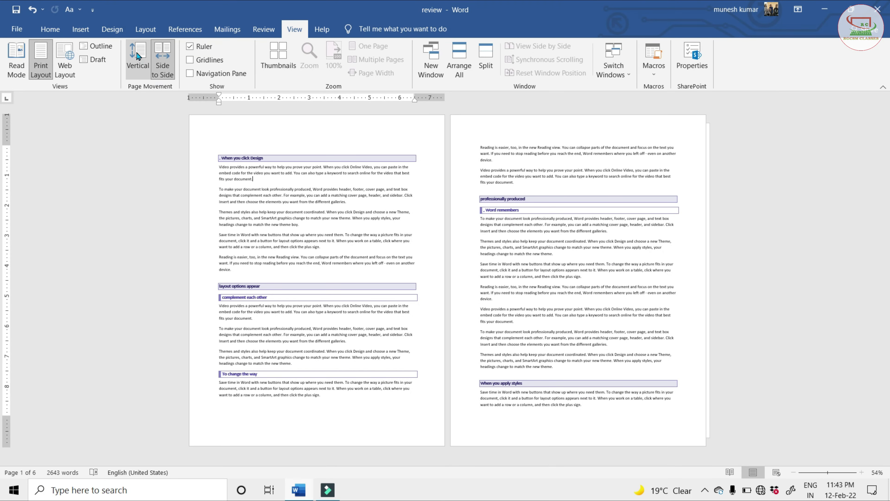
pyautogui.click(138, 56)
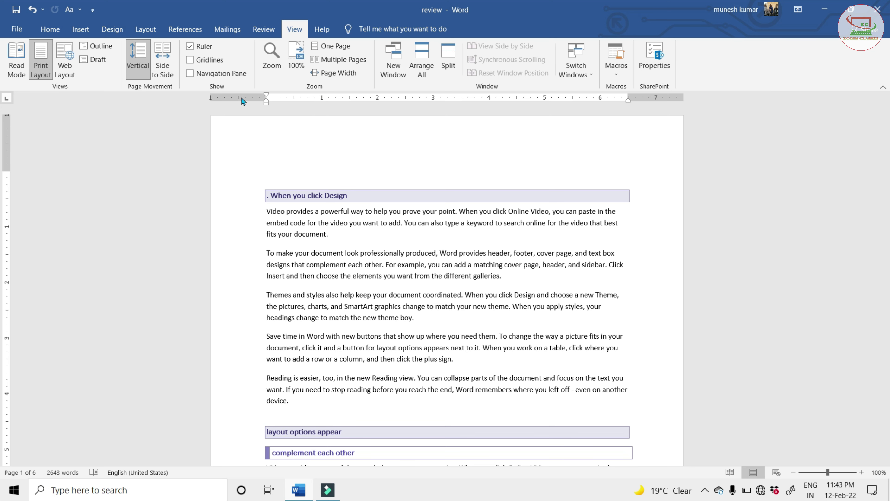
pyautogui.click(190, 46)
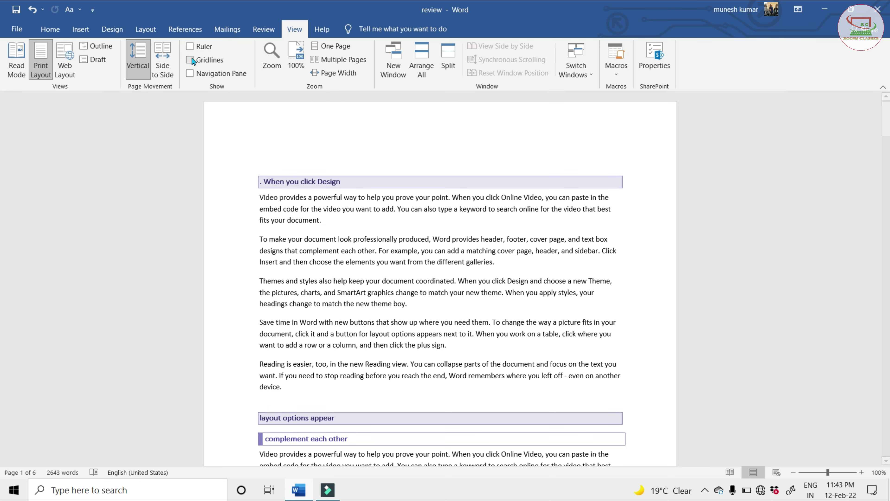
pyautogui.click(189, 44)
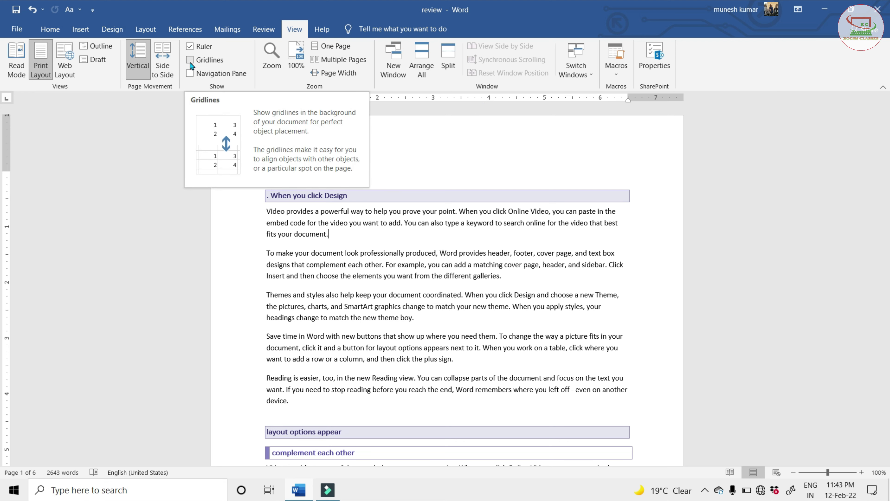
pyautogui.click(190, 60)
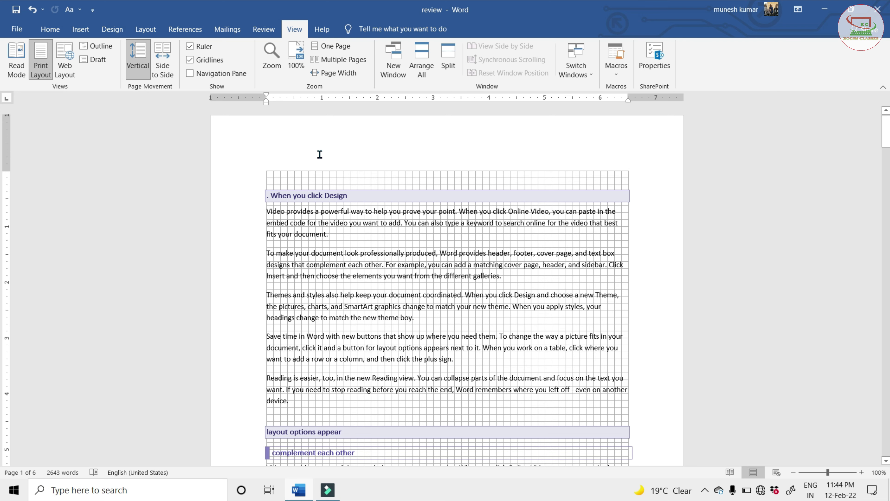
pyautogui.scroll(-4, 632, 177)
pyautogui.scroll(-1, 638, 177)
pyautogui.scroll(-5, 646, 177)
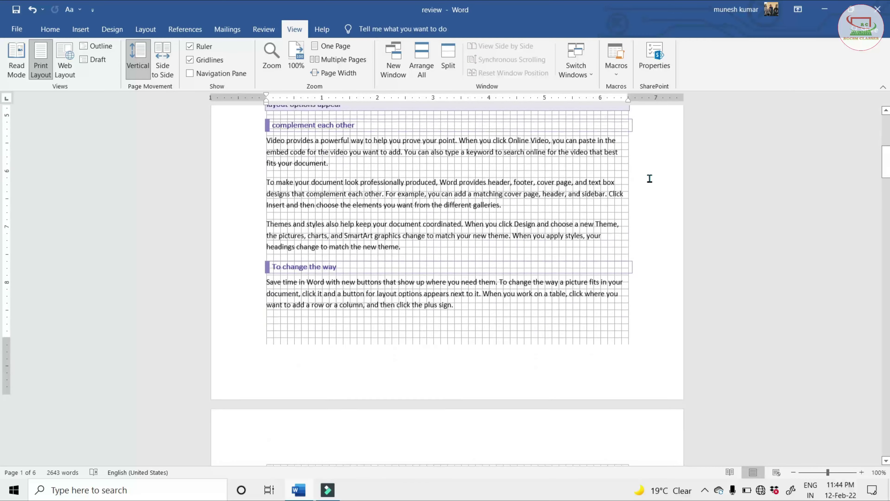
pyautogui.scroll(-3, 649, 178)
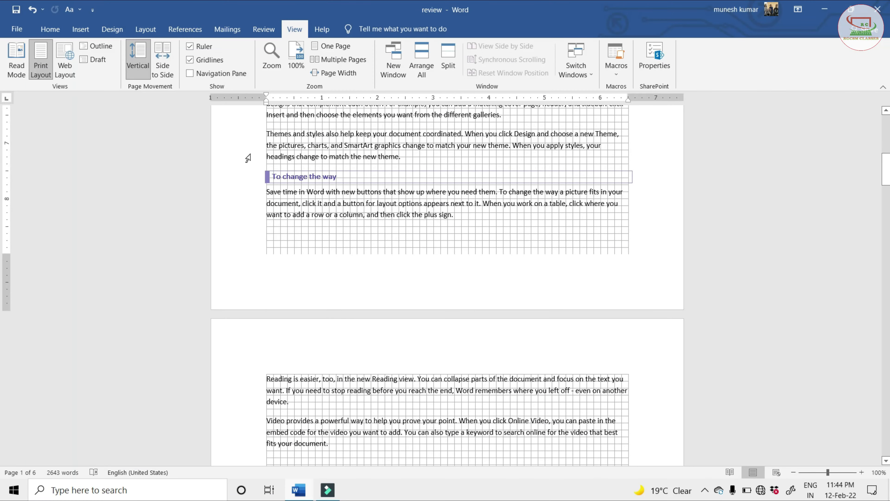
pyautogui.scroll(4, 239, 236)
pyautogui.scroll(8, 238, 235)
pyautogui.scroll(1, 225, 193)
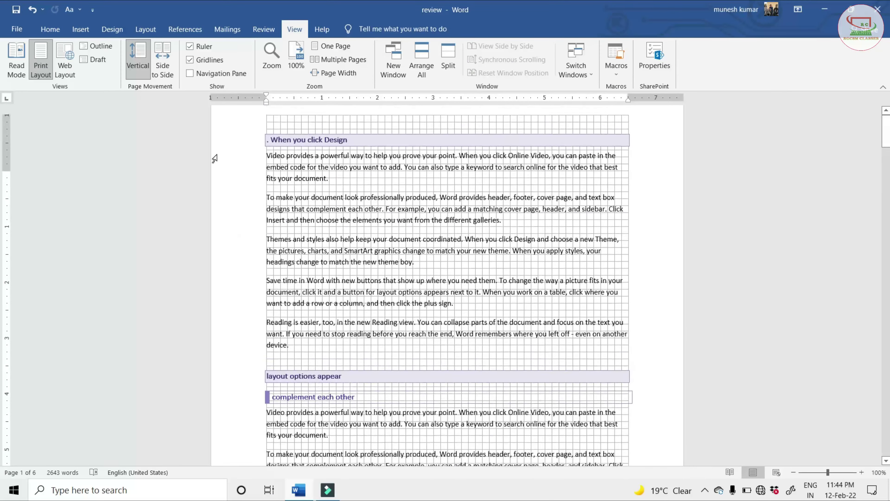
pyautogui.scroll(2, 214, 159)
pyautogui.click(190, 60)
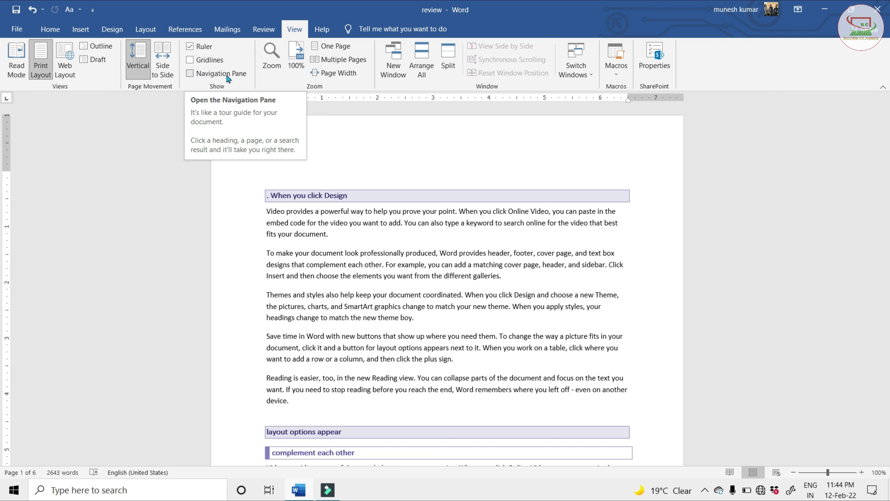
# Step: Open the Navigation Pane from the View tools to list the document's headings
pyautogui.click(261, 31)
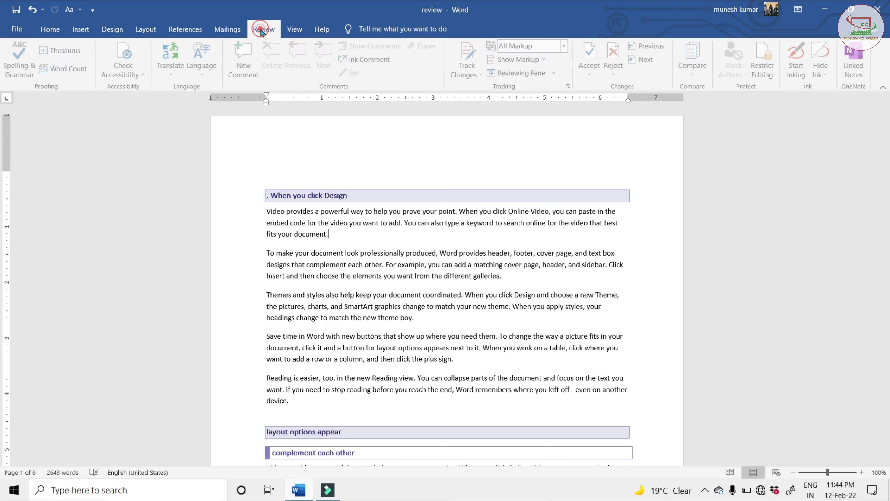
pyautogui.click(294, 29)
pyautogui.click(190, 73)
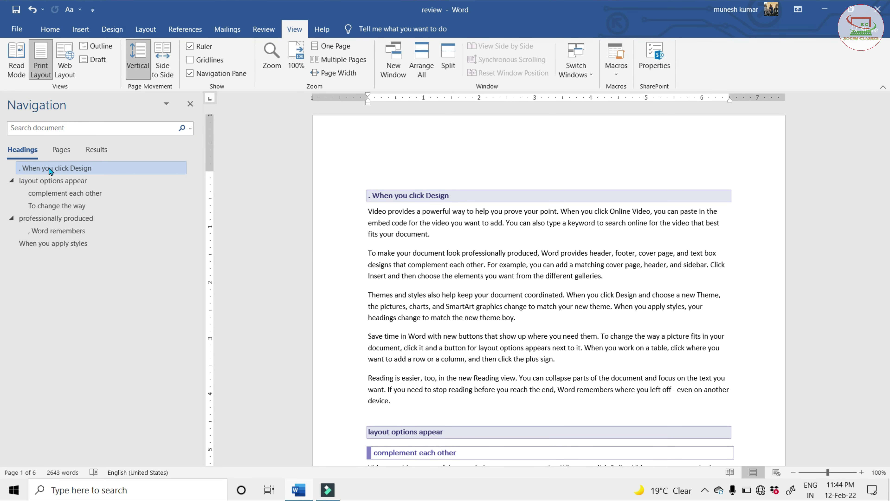
# Step: Collapse and re-expand 'layout options appear', then jump to 'complement each other' and 'To change the way'
pyautogui.click(13, 182)
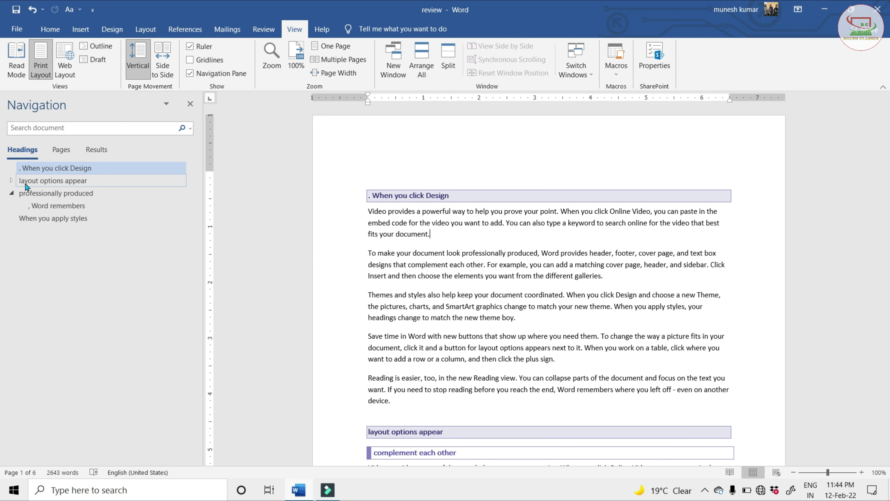
pyautogui.click(13, 181)
pyautogui.click(45, 197)
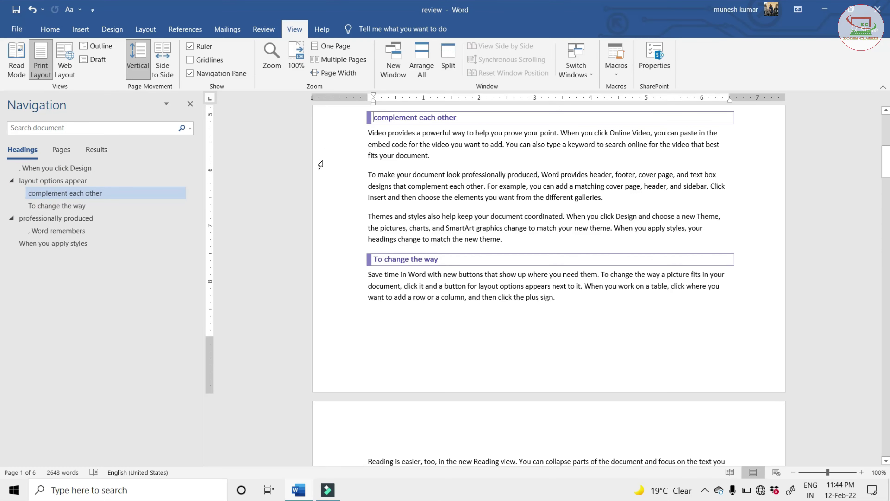
pyautogui.click(58, 208)
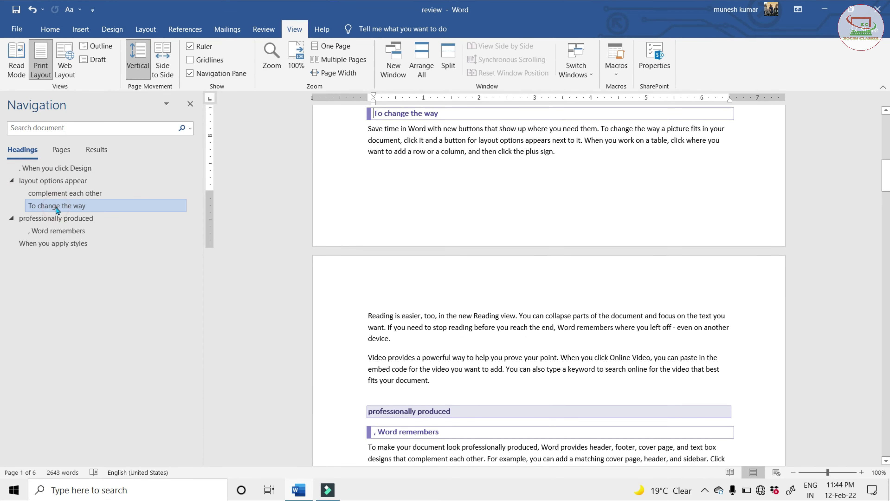
# Step: Switch the Navigation Pane to page thumbnails and scroll through them
pyautogui.click(59, 150)
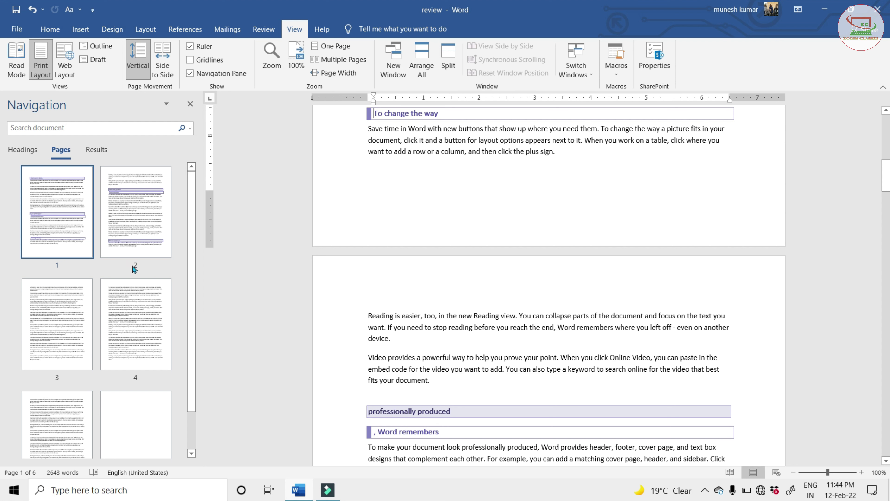
pyautogui.scroll(-2, 134, 269)
pyautogui.scroll(2, 118, 395)
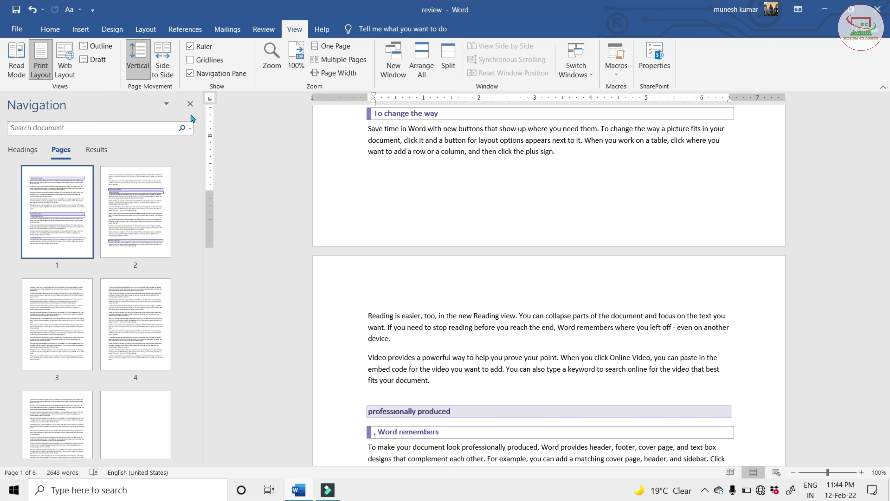
# Step: Close the Navigation Pane and zoom the document to 200% through the Zoom dialog
pyautogui.click(190, 104)
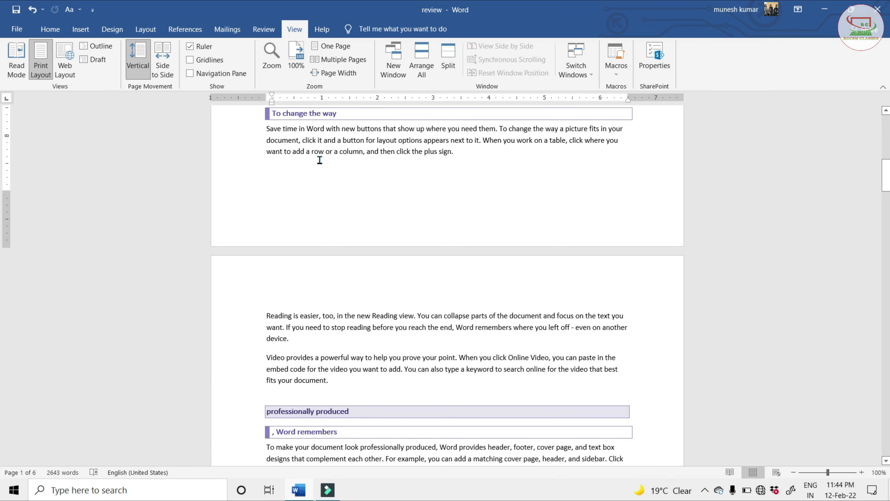
pyautogui.scroll(3, 319, 160)
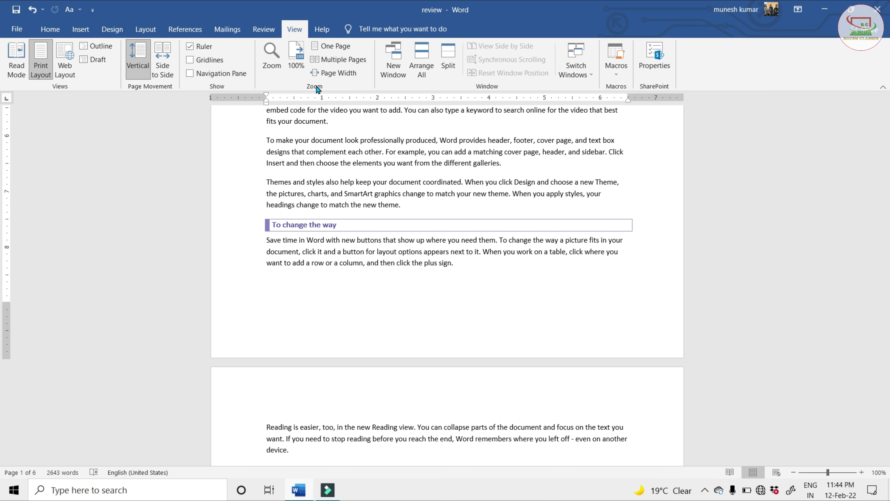
pyautogui.click(269, 61)
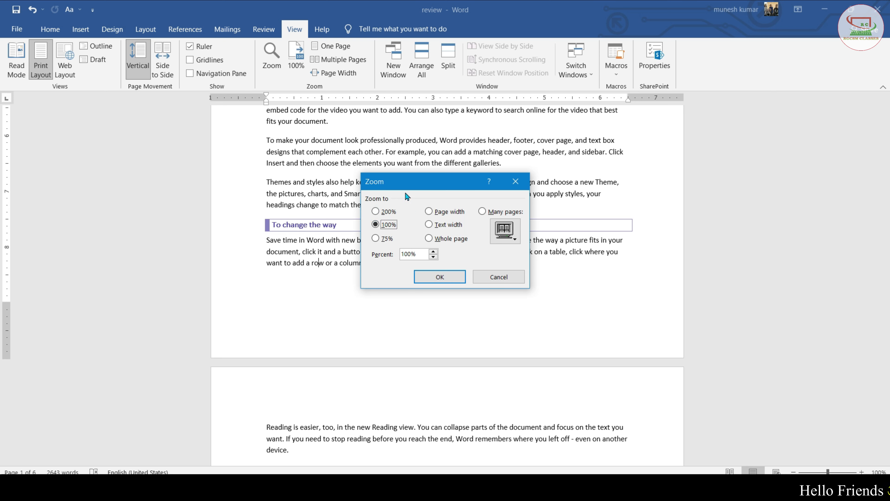
pyautogui.click(375, 212)
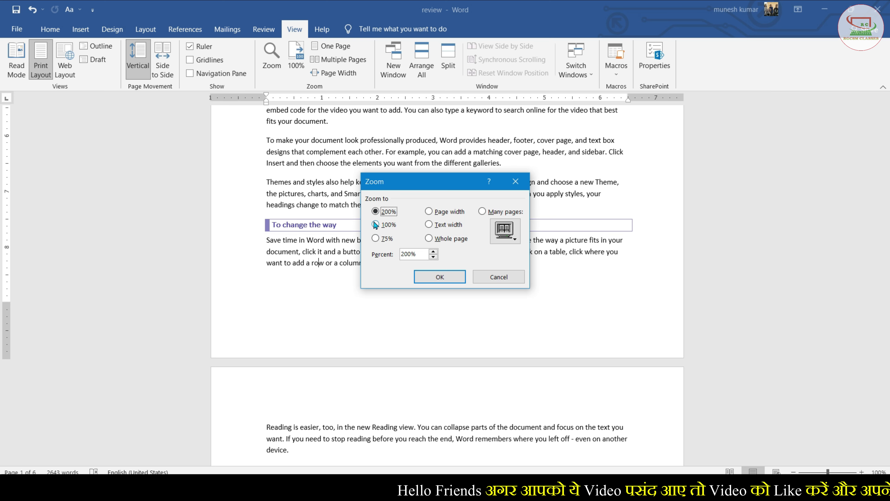
pyautogui.click(438, 277)
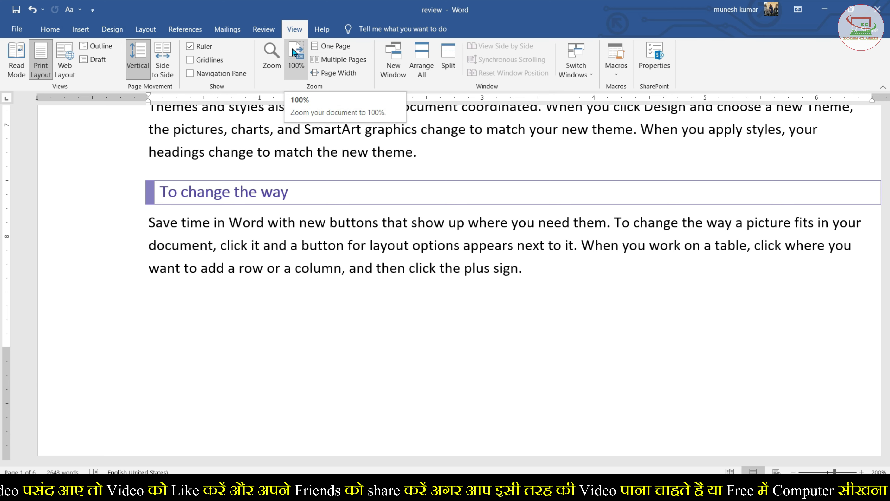
# Step: Reset the zoom to 100% and scroll back up
pyautogui.click(294, 52)
pyautogui.scroll(3, 356, 300)
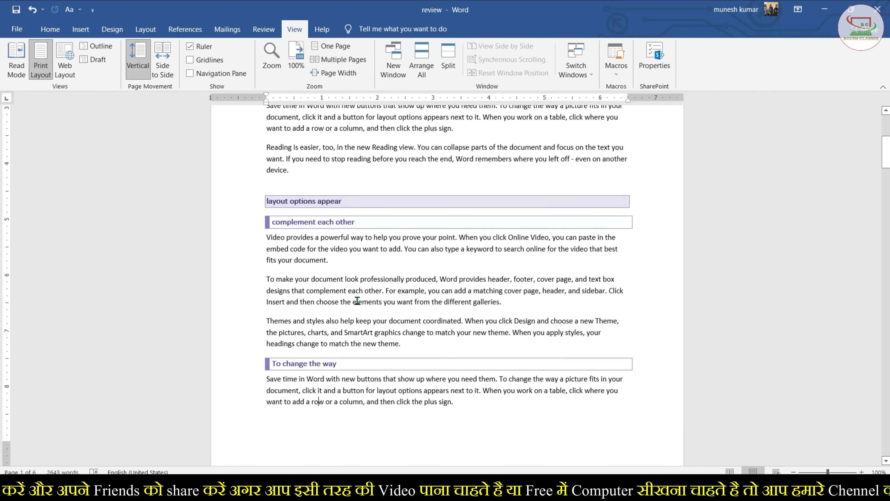
pyautogui.scroll(2, 357, 300)
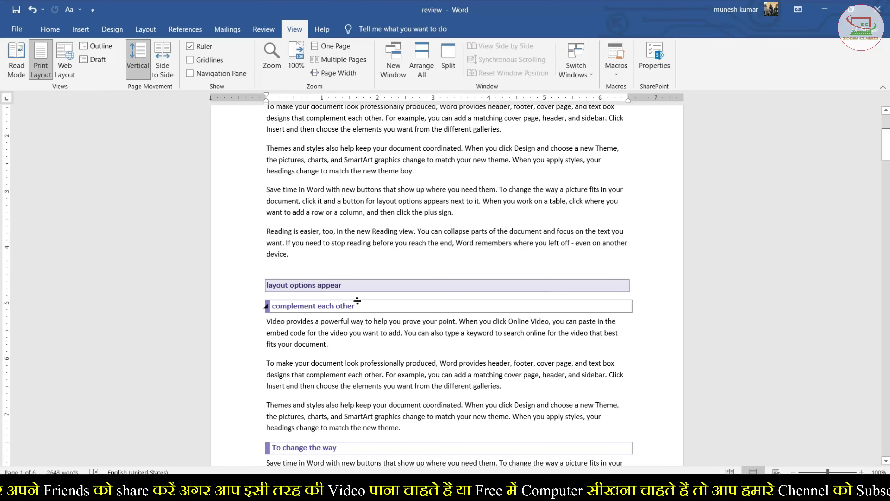
# Step: Fit one whole page in the window and scroll up through the document
pyautogui.click(339, 49)
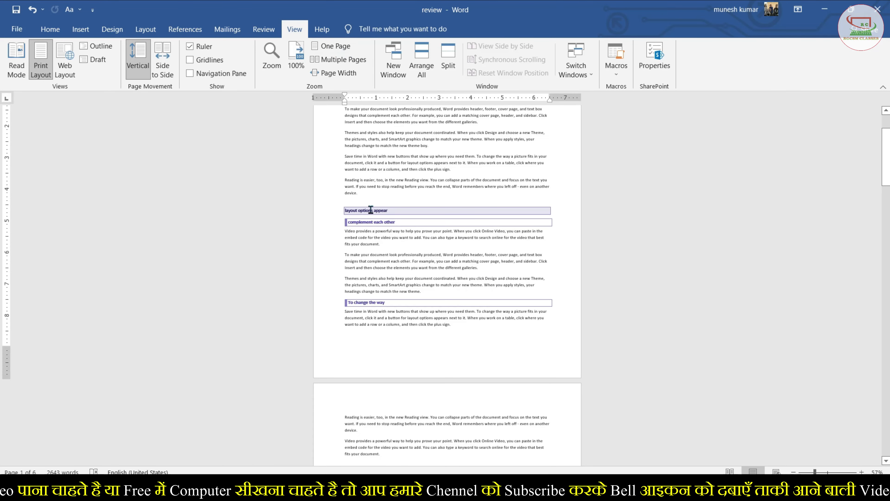
pyautogui.scroll(2, 410, 316)
pyautogui.scroll(1, 410, 316)
pyautogui.scroll(1, 411, 316)
pyautogui.scroll(1, 410, 316)
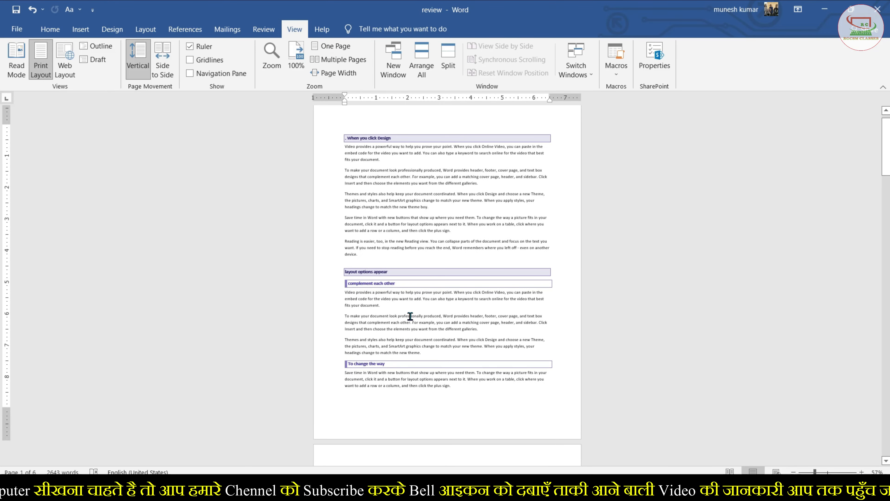
pyautogui.scroll(1, 410, 317)
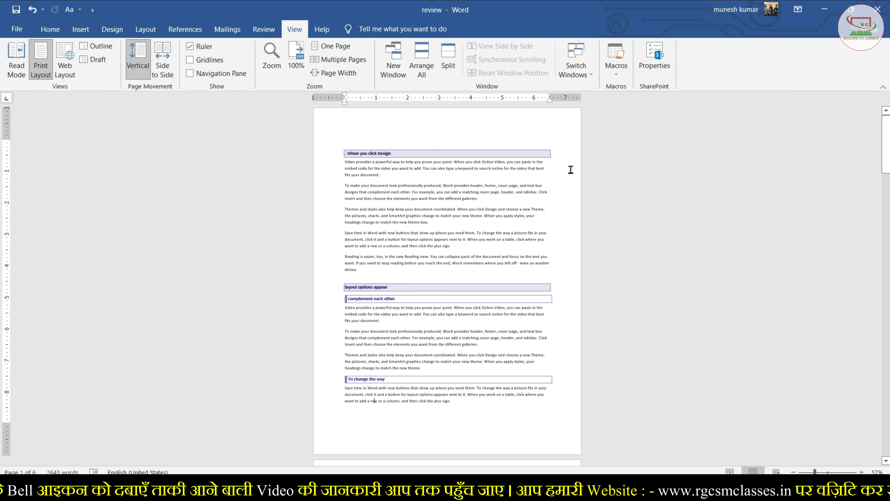
# Step: Show multiple pages side by side at 56% and scroll down through them
pyautogui.click(346, 62)
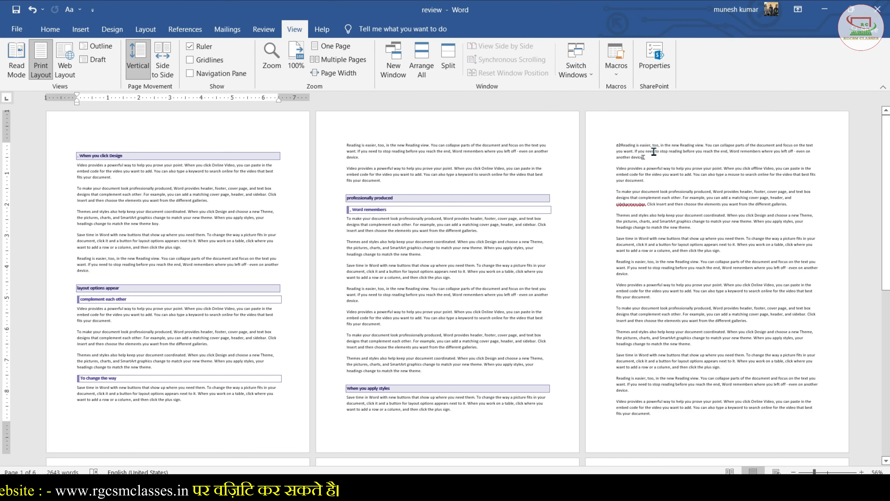
pyautogui.scroll(-2, 660, 318)
pyautogui.scroll(-3, 659, 336)
pyautogui.scroll(-3, 657, 360)
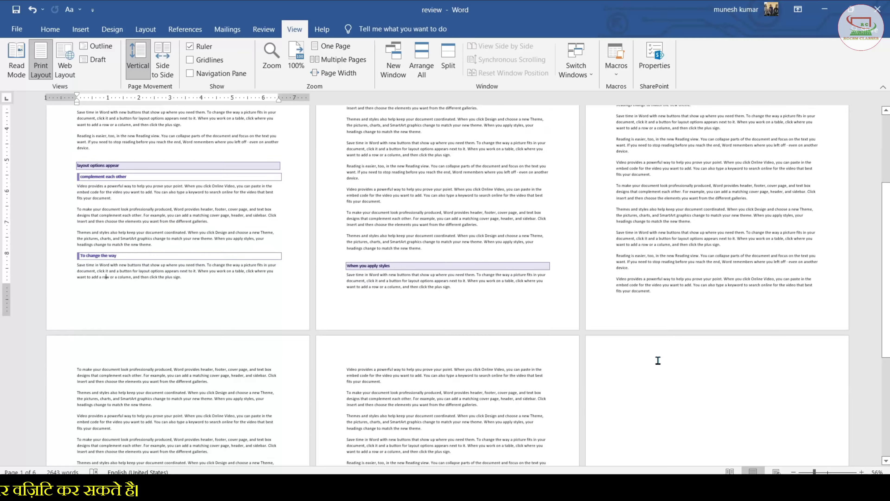
pyautogui.scroll(-3, 658, 361)
pyautogui.scroll(-3, 658, 361)
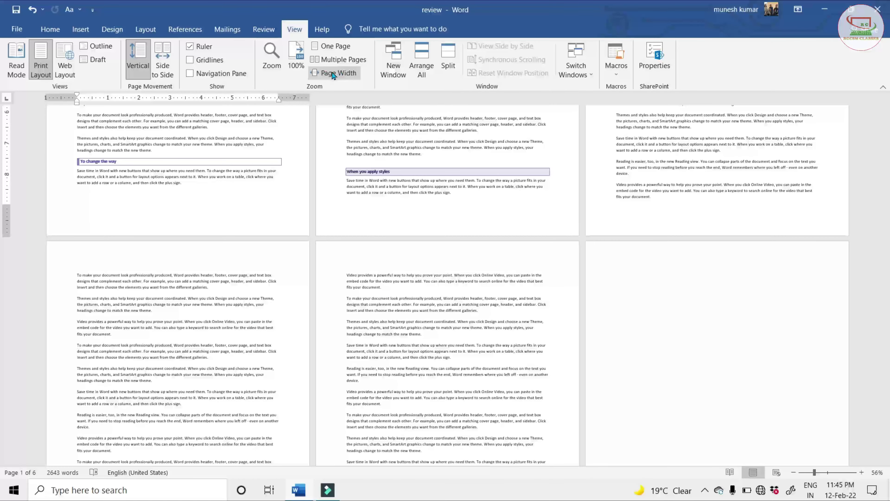
pyautogui.click(341, 78)
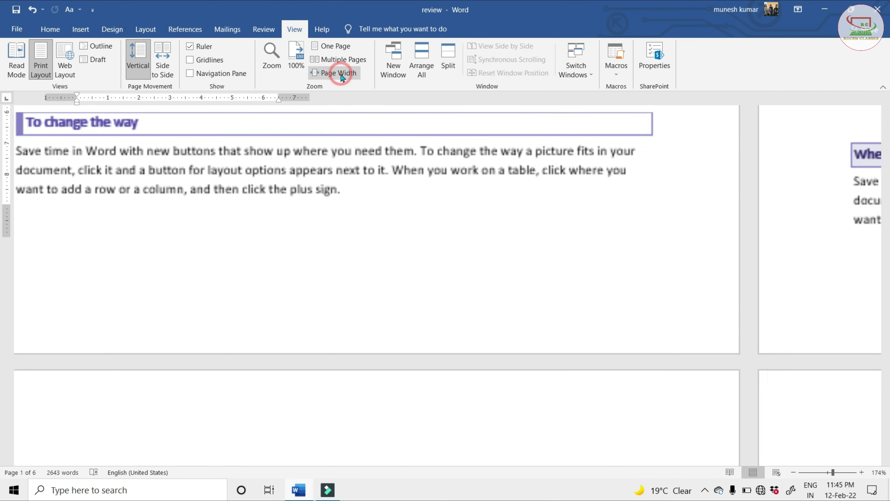
pyautogui.scroll(4, 334, 367)
pyautogui.scroll(1, 160, 288)
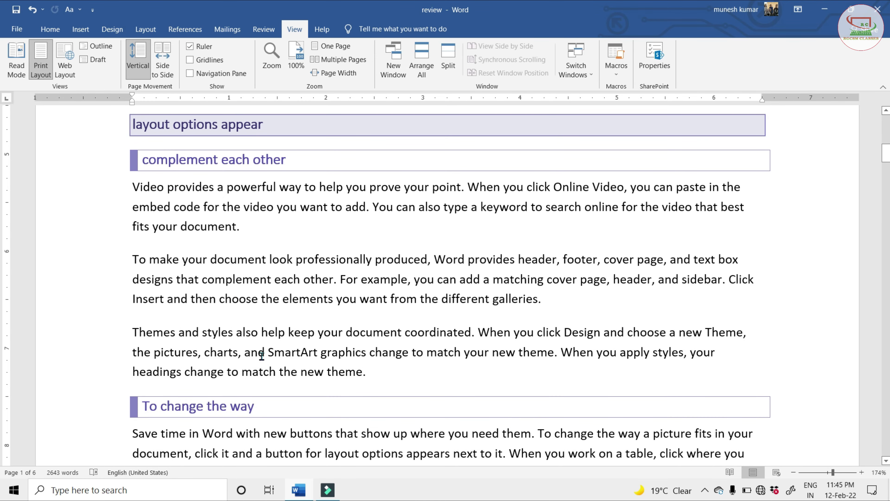
pyautogui.scroll(2, 329, 258)
pyautogui.scroll(5, 324, 267)
pyautogui.scroll(9, 322, 272)
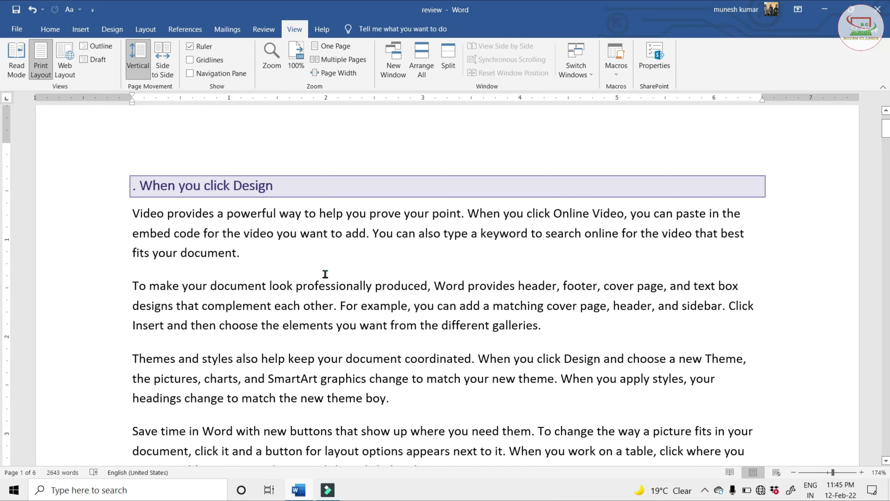
pyautogui.scroll(2, 324, 274)
pyautogui.scroll(-1, 325, 274)
pyautogui.scroll(-5, 325, 274)
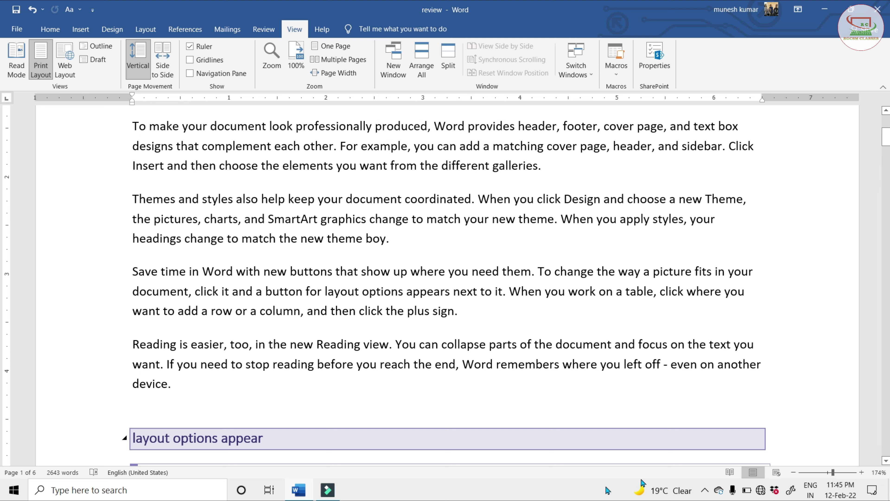
# Step: Open a second window of the review document and stack both windows on screen
pyautogui.click(398, 62)
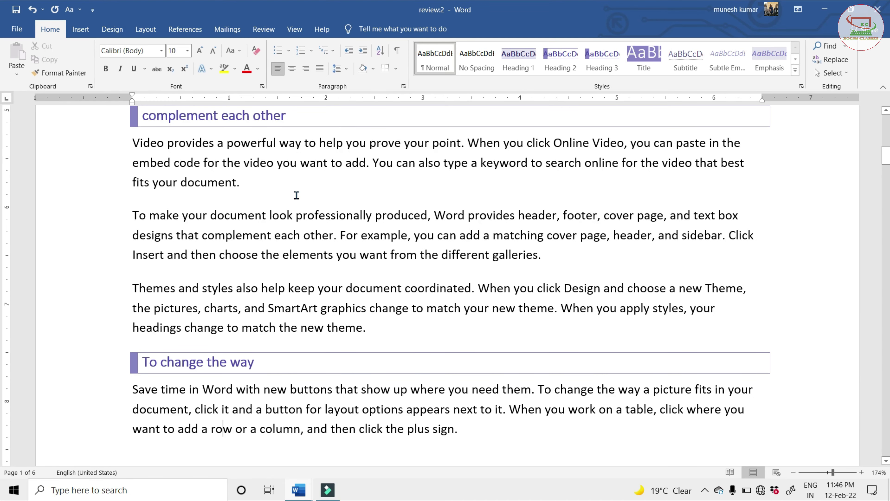
pyautogui.click(250, 181)
pyautogui.click(295, 29)
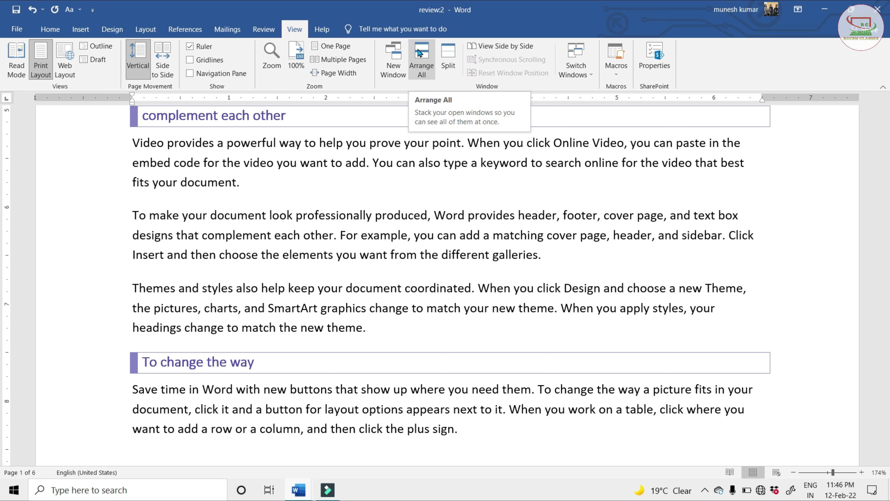
pyautogui.click(420, 56)
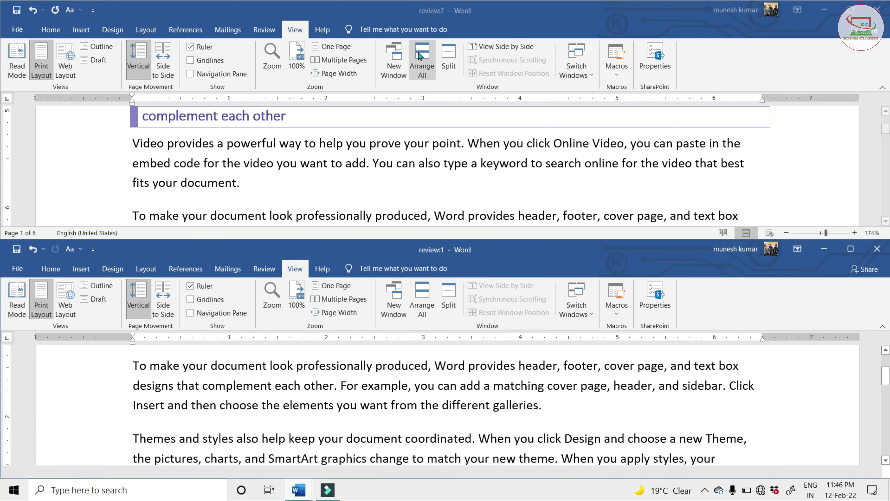
# Step: Maximize review:2 and bring the 'To change the way' heading into view
pyautogui.scroll(-3, 363, 174)
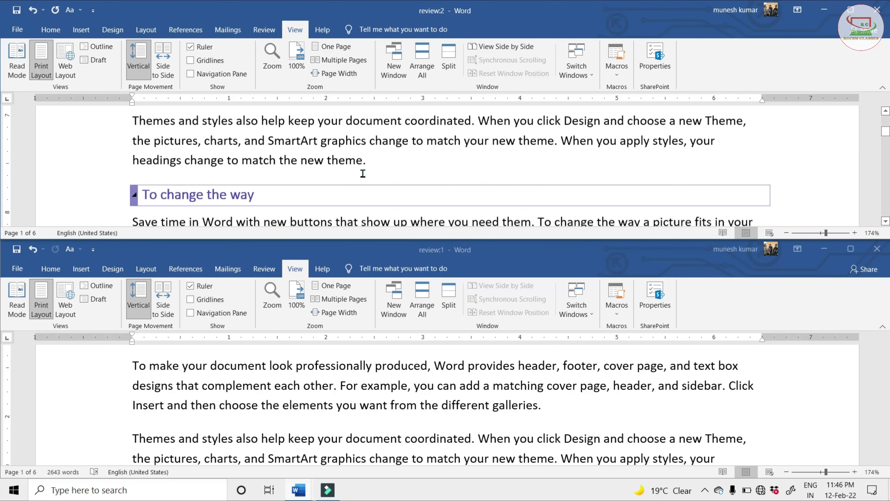
pyautogui.scroll(-3, 391, 359)
pyautogui.scroll(-3, 390, 359)
pyautogui.scroll(-3, 390, 361)
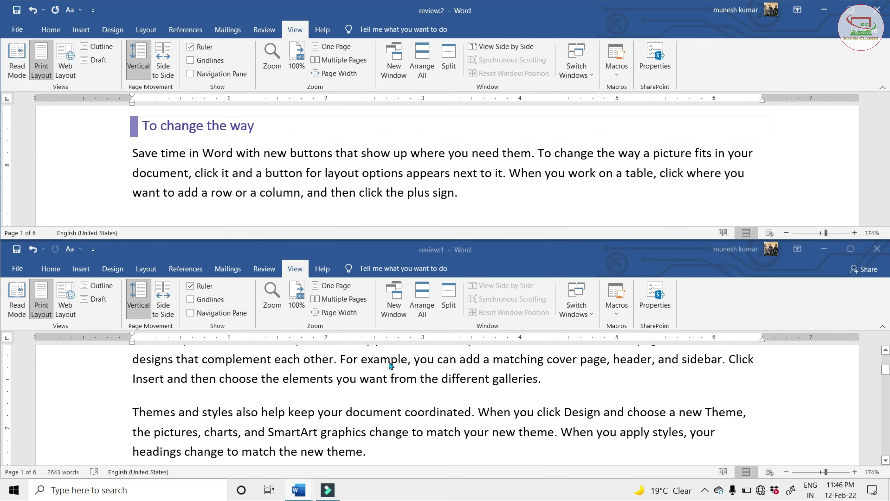
pyautogui.press('super+Up')
pyautogui.scroll(5, 348, 268)
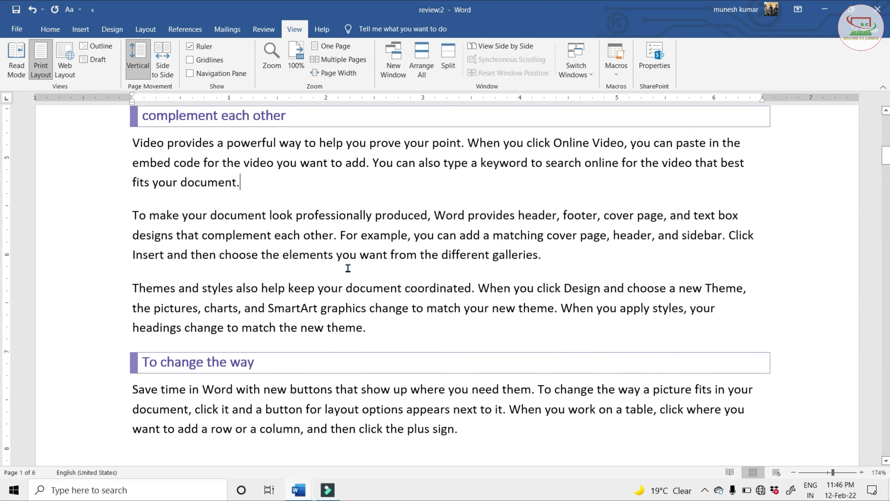
pyautogui.scroll(3, 348, 268)
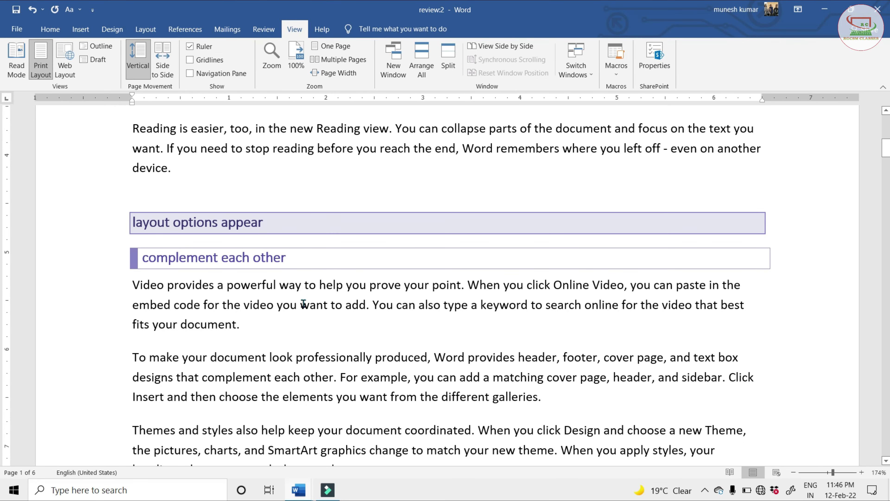
pyautogui.scroll(4, 314, 298)
pyautogui.scroll(1, 325, 277)
pyautogui.scroll(-6, 339, 258)
pyautogui.scroll(-2, 338, 255)
pyautogui.scroll(-1, 338, 254)
pyautogui.scroll(-1, 337, 253)
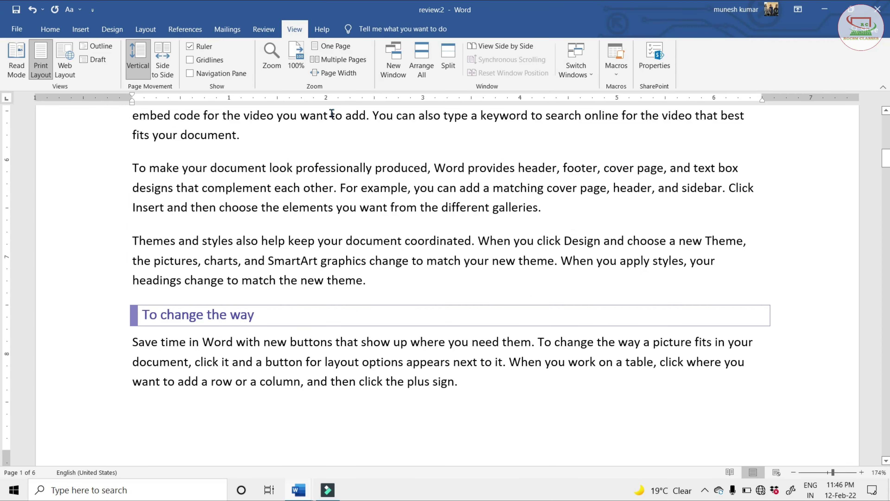
pyautogui.click(447, 62)
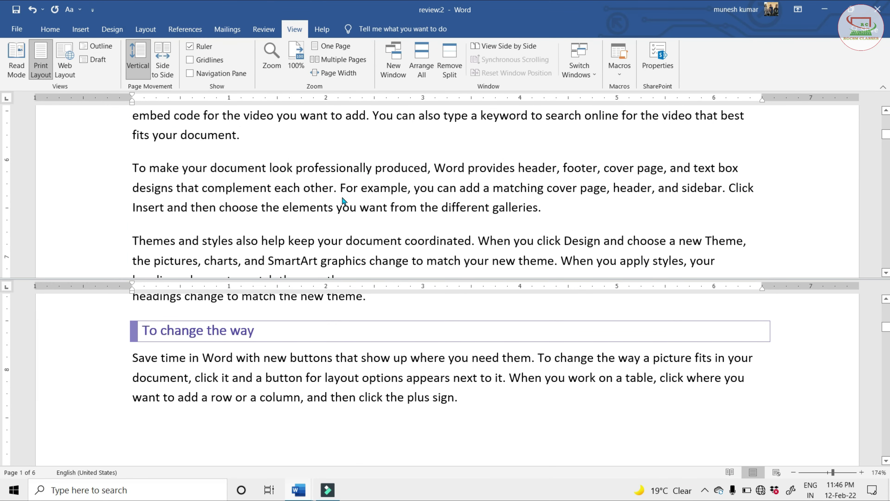
pyautogui.scroll(-2, 361, 182)
pyautogui.scroll(-3, 361, 183)
pyautogui.scroll(4, 361, 183)
pyautogui.scroll(-5, 362, 185)
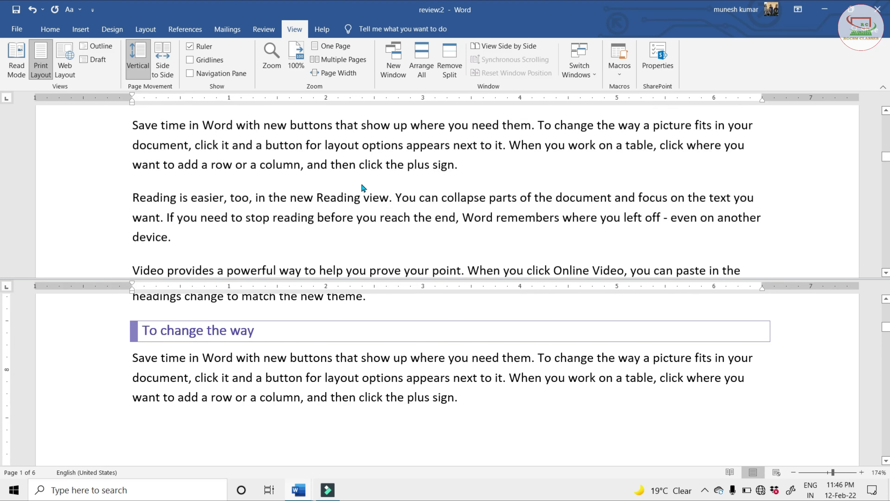
pyautogui.scroll(4, 362, 185)
pyautogui.scroll(-4, 362, 185)
pyautogui.scroll(3, 362, 189)
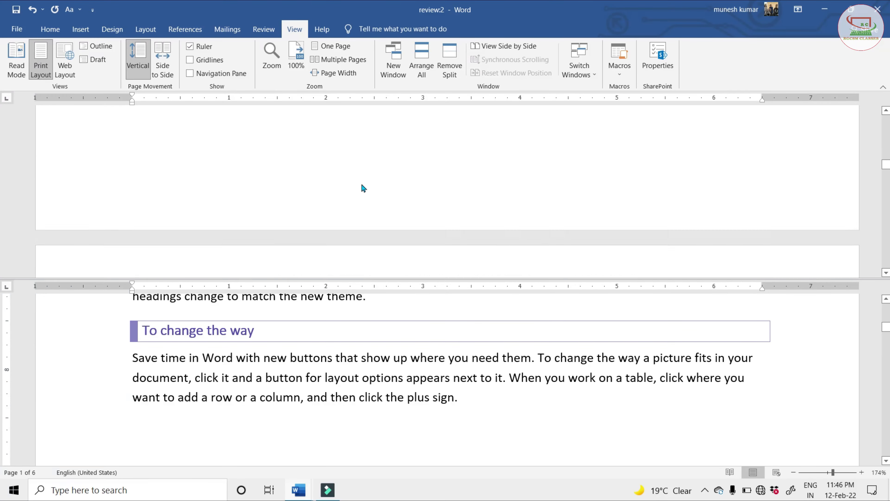
pyautogui.scroll(-5, 362, 189)
pyautogui.scroll(5, 341, 392)
pyautogui.scroll(-2, 340, 389)
pyautogui.scroll(3, 340, 389)
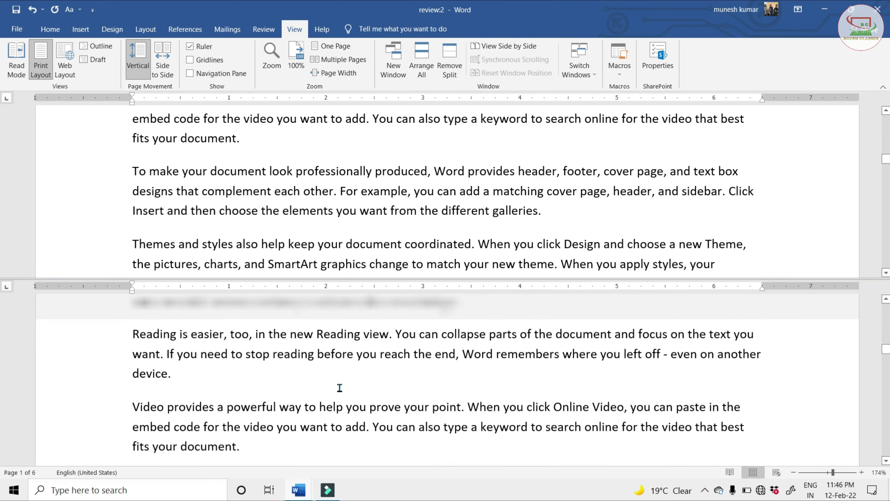
pyautogui.scroll(-2, 340, 389)
pyautogui.scroll(-3, 340, 389)
pyautogui.scroll(-5, 339, 388)
pyautogui.scroll(3, 339, 388)
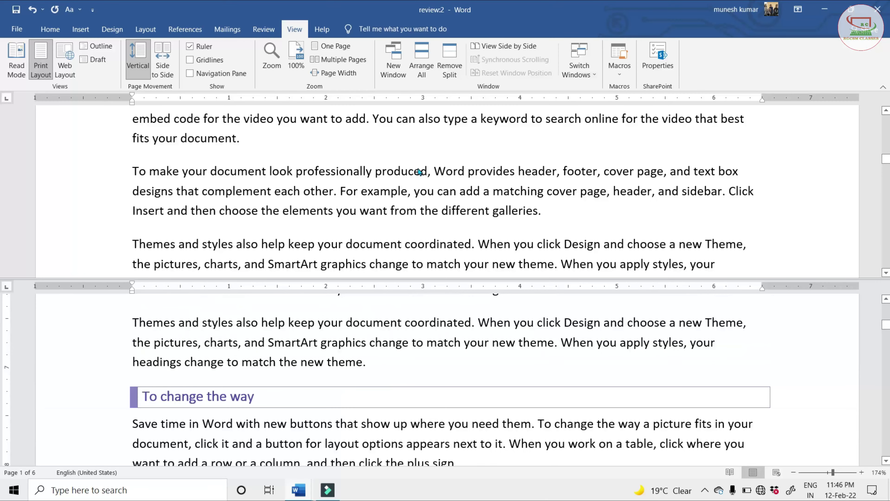
pyautogui.click(447, 54)
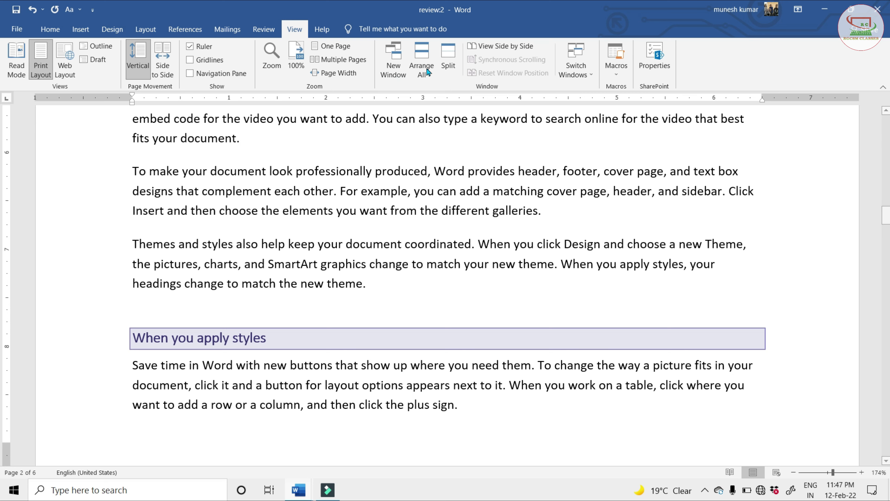
# Step: Show review:1 and review:2 side by side, reset them to equal halves, then maximize review:2
pyautogui.click(499, 49)
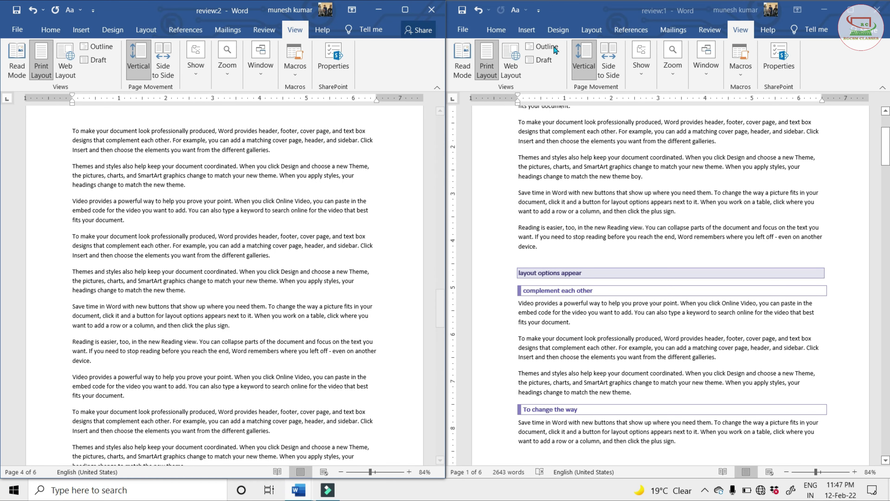
pyautogui.click(406, 10)
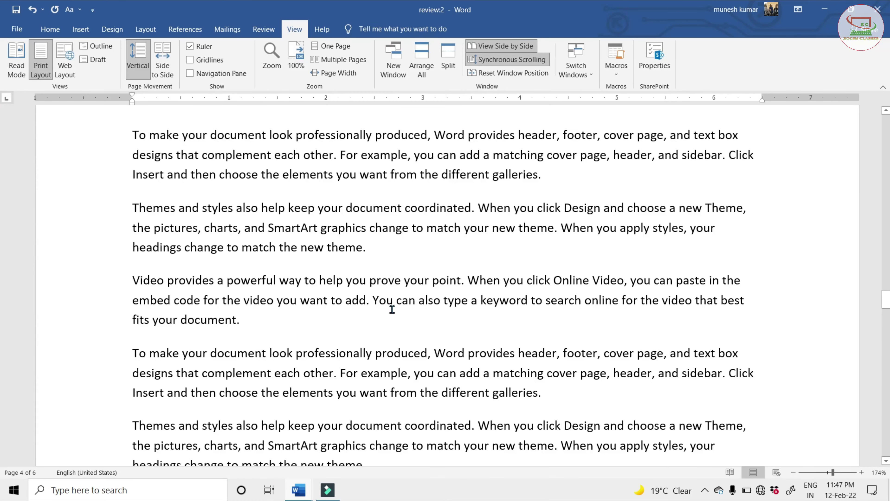
pyautogui.click(397, 249)
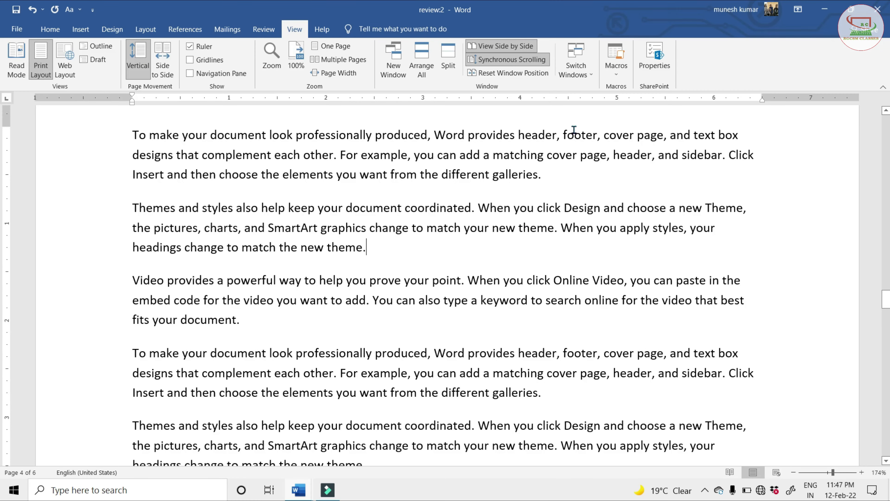
pyautogui.click(509, 74)
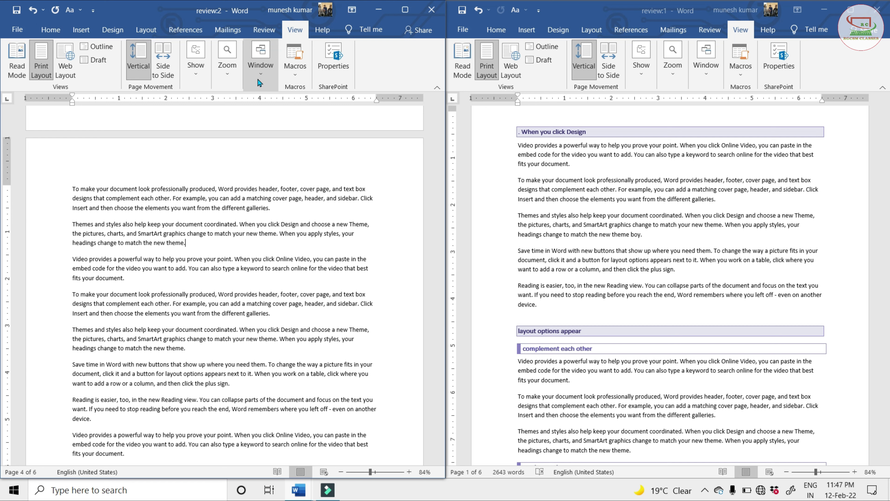
pyautogui.click(407, 10)
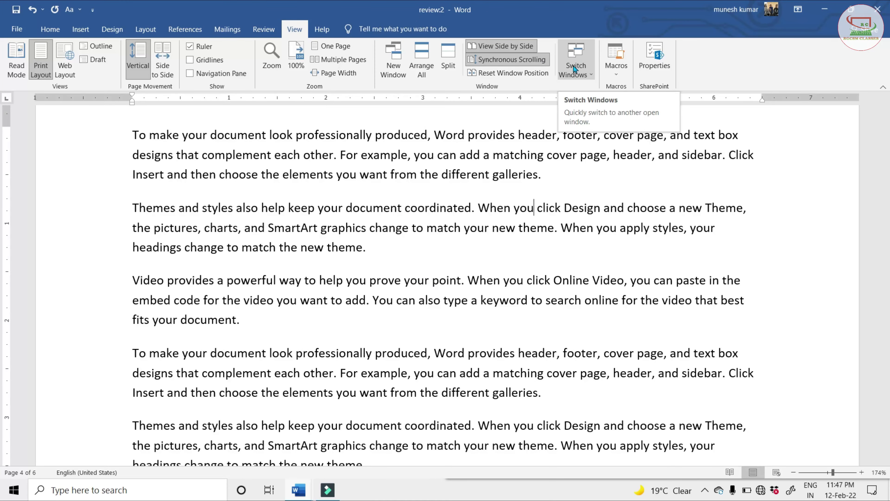
# Step: Switch to the review:1 window, pull it off the right half, then switch back to review:2
pyautogui.click(577, 59)
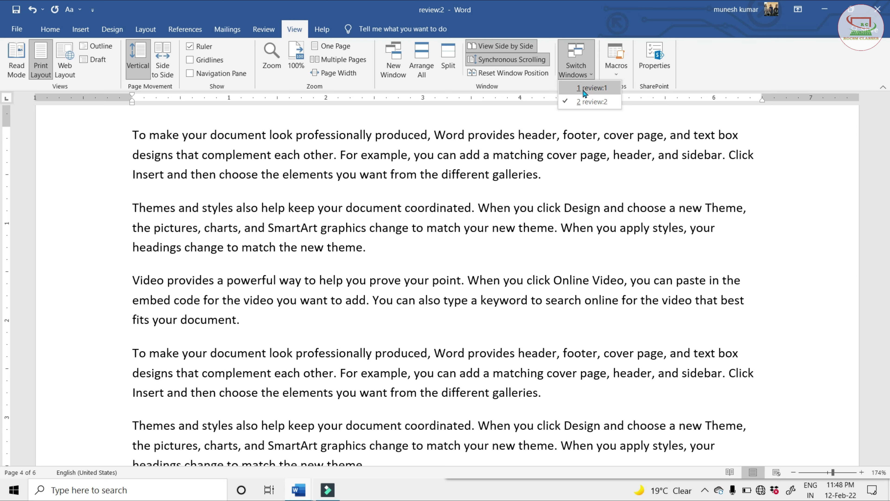
pyautogui.click(602, 90)
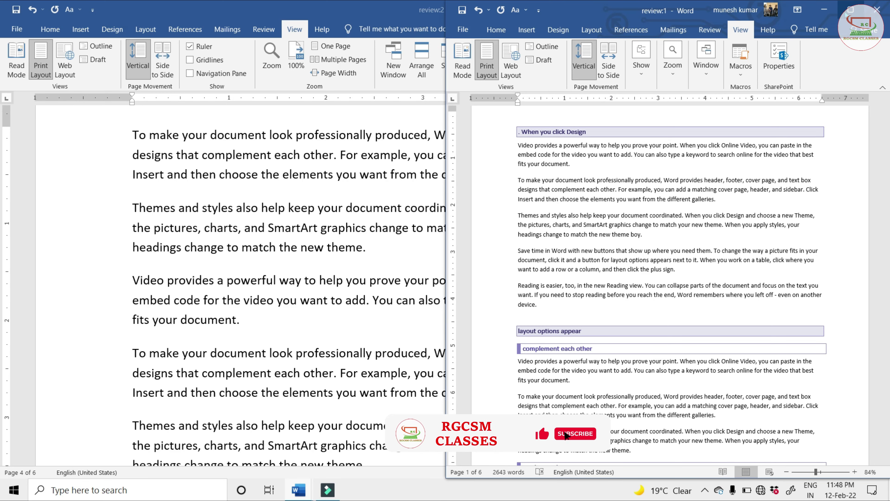
pyautogui.moveTo(579, 12)
pyautogui.mouseDown()
pyautogui.moveTo(536, 54)
pyautogui.moveTo(541, 3)
pyautogui.mouseUp()
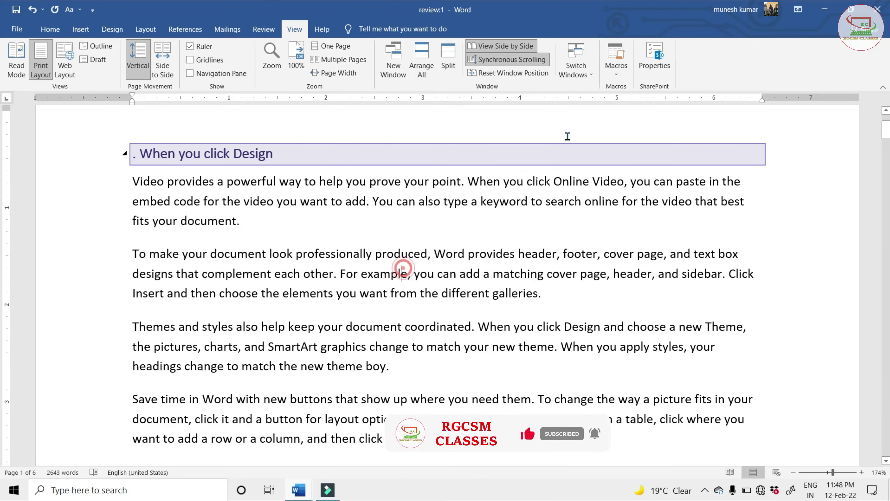
pyautogui.click(575, 61)
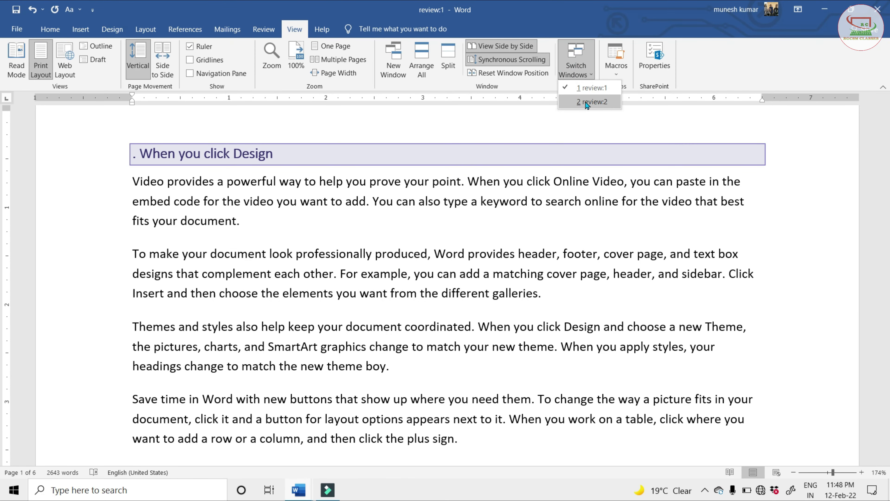
pyautogui.scroll(-5, 448, 273)
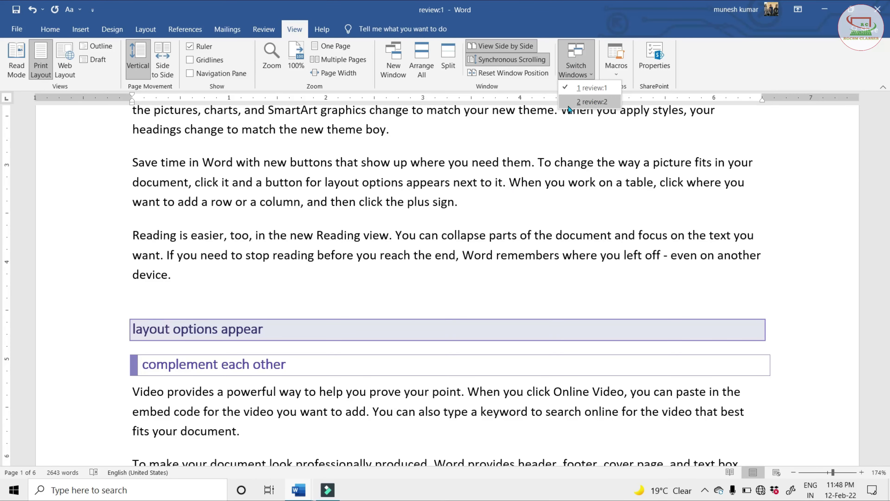
pyautogui.click(592, 102)
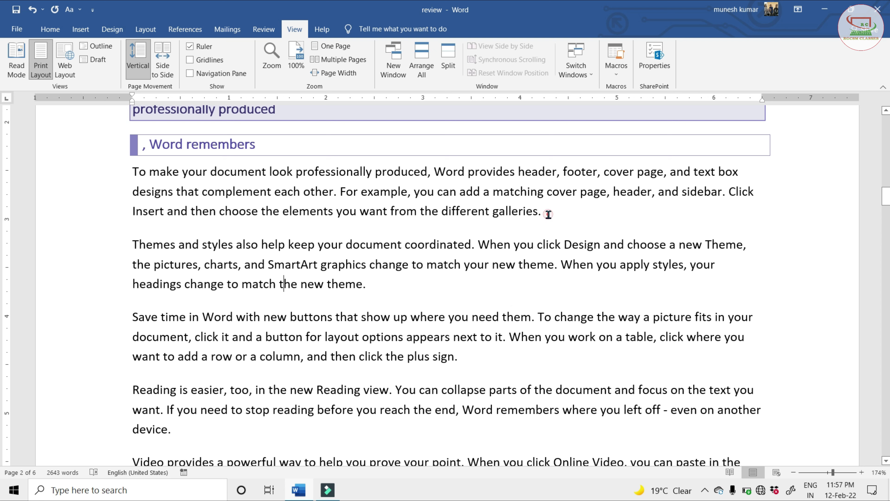
# Step: Select the entire 'Themes and styles' paragraph by double-clicking in the left margin beside it
pyautogui.moveTo(546, 213); pyautogui.dragTo(139, 176)
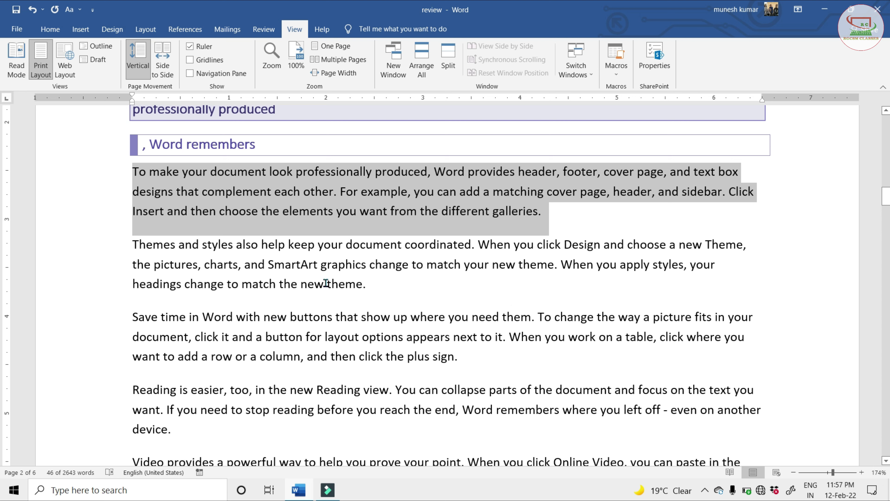
pyautogui.click(385, 284)
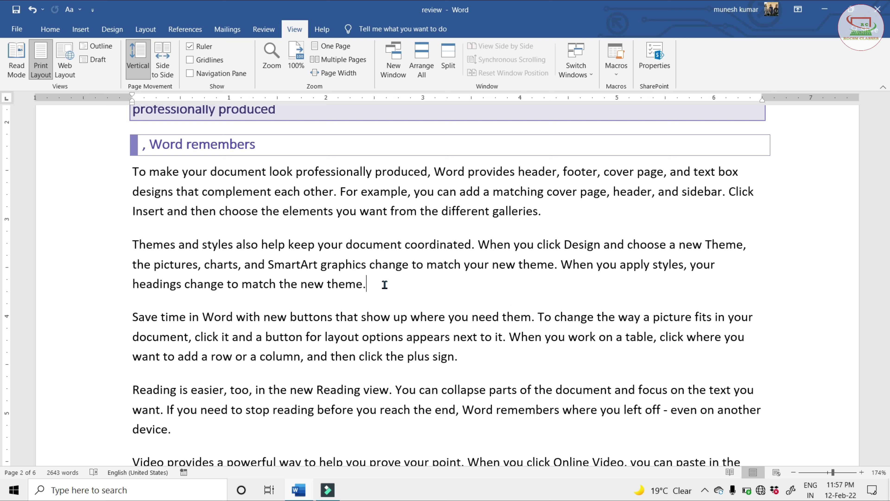
pyautogui.click(384, 285)
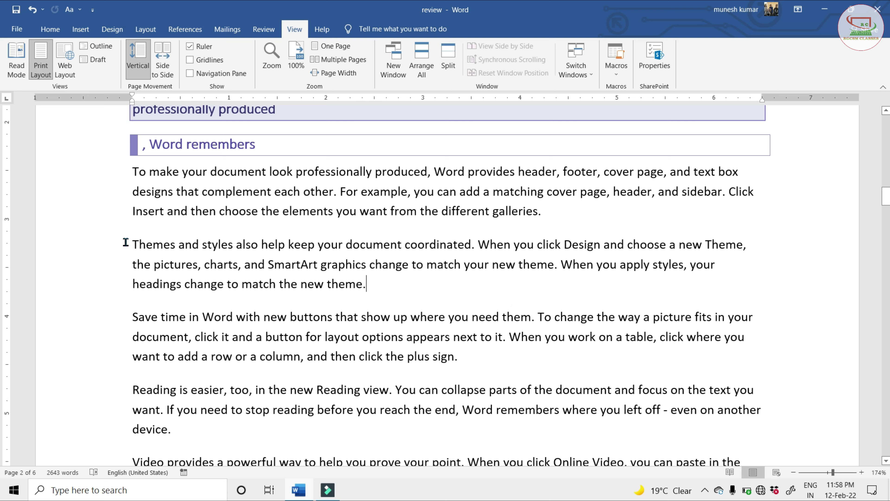
pyautogui.click(112, 250)
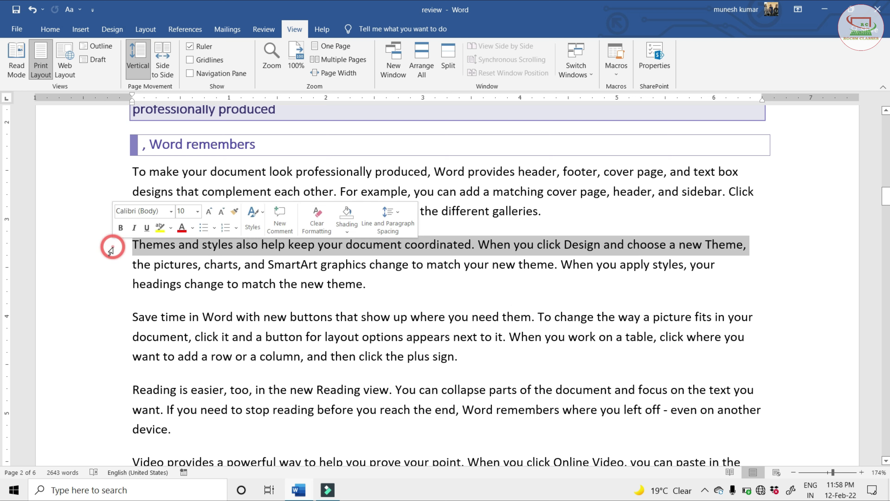
pyautogui.doubleClick(112, 249)
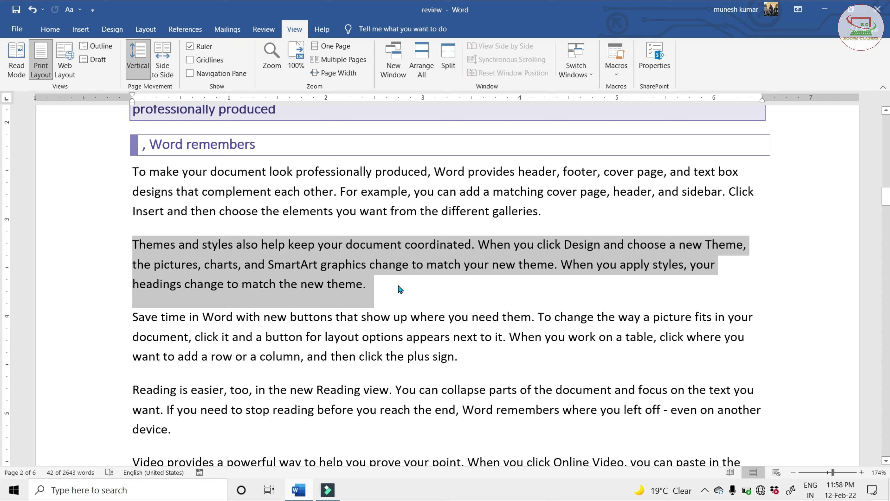
# Step: Start recording a new macro named 'textformat'
pyautogui.click(616, 71)
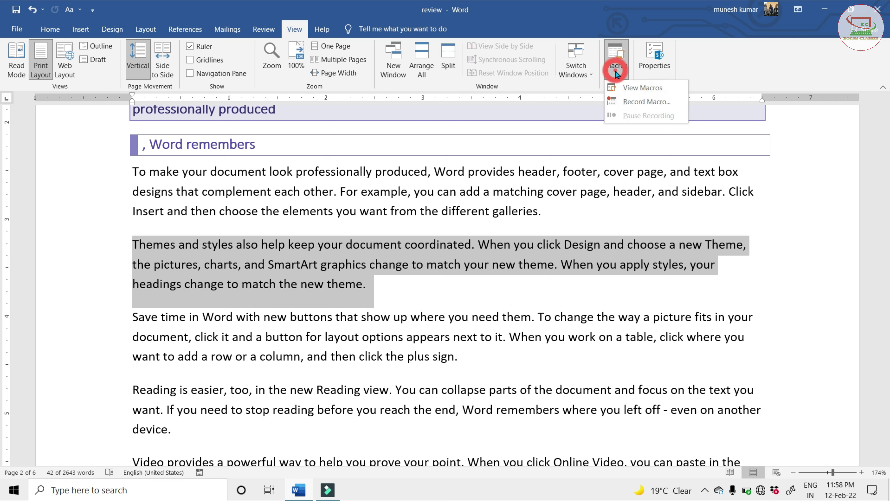
pyautogui.click(638, 101)
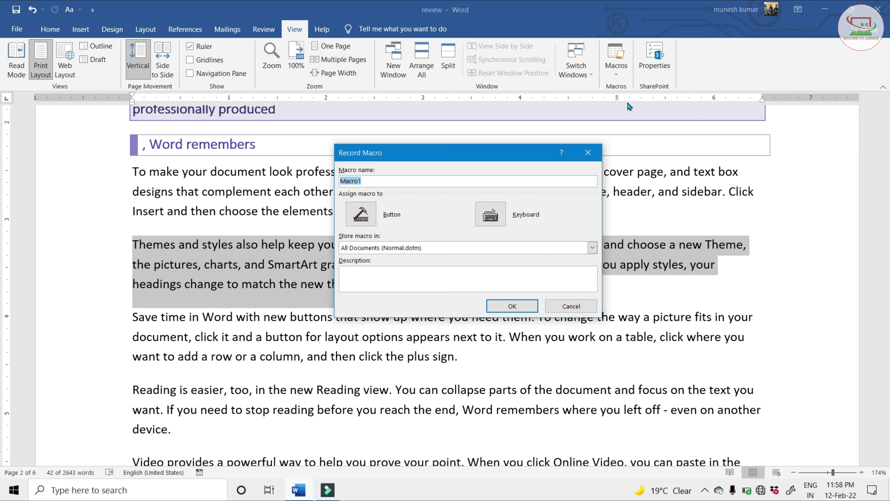
pyautogui.moveTo(461, 153); pyautogui.dragTo(507, 149)
pyautogui.moveTo(426, 175); pyautogui.dragTo(387, 176)
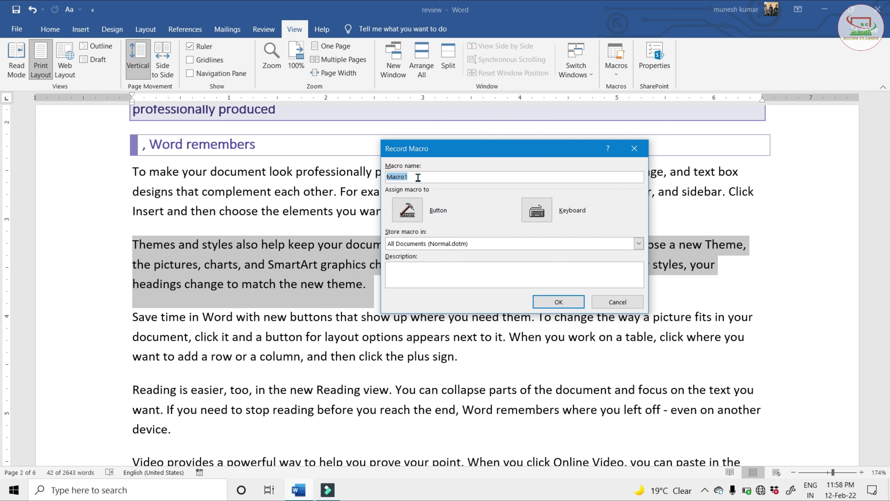
pyautogui.write('textfo')
pyautogui.write('rmat')
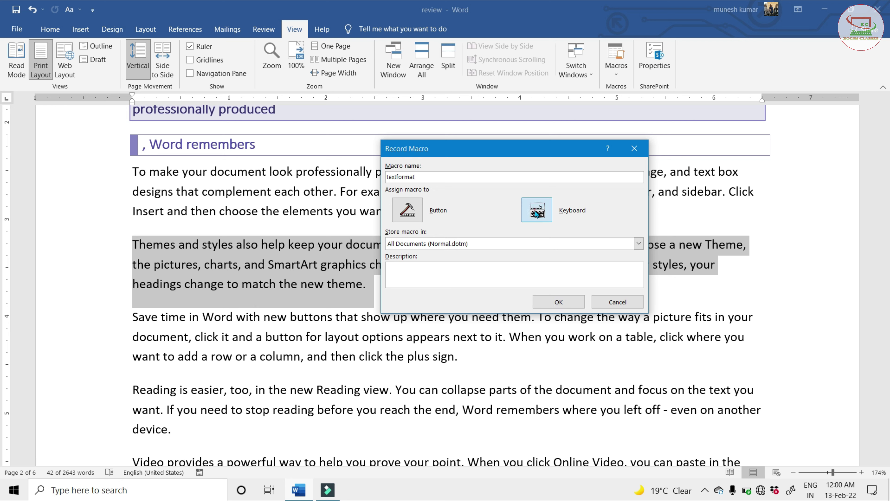
# Step: Assign Ctrl+Shift+P as the textformat macro's keyboard shortcut
pyautogui.click(535, 212)
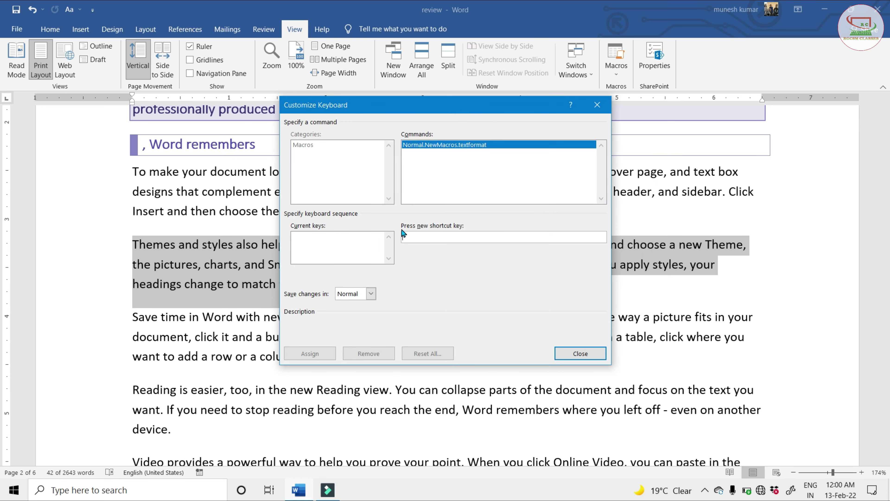
pyautogui.click(429, 238)
pyautogui.hotkey('ctrl', 'shift', 'p')
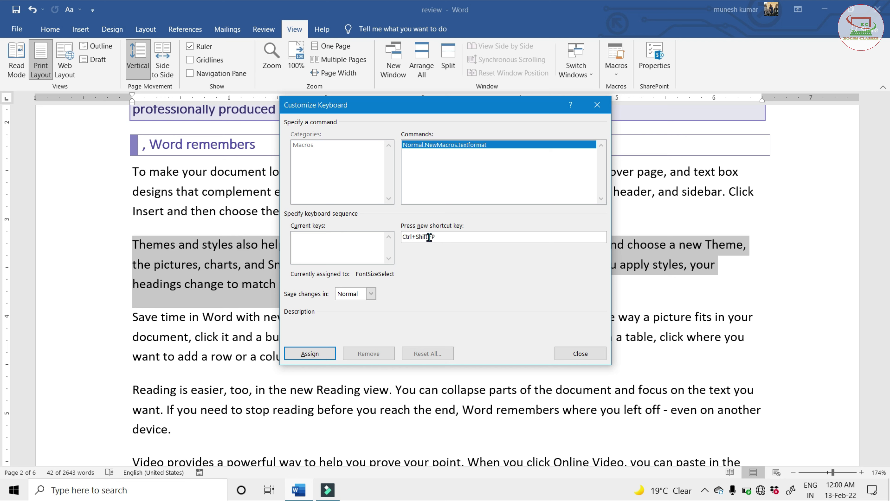
pyautogui.moveTo(442, 236); pyautogui.dragTo(402, 236)
pyautogui.click(306, 355)
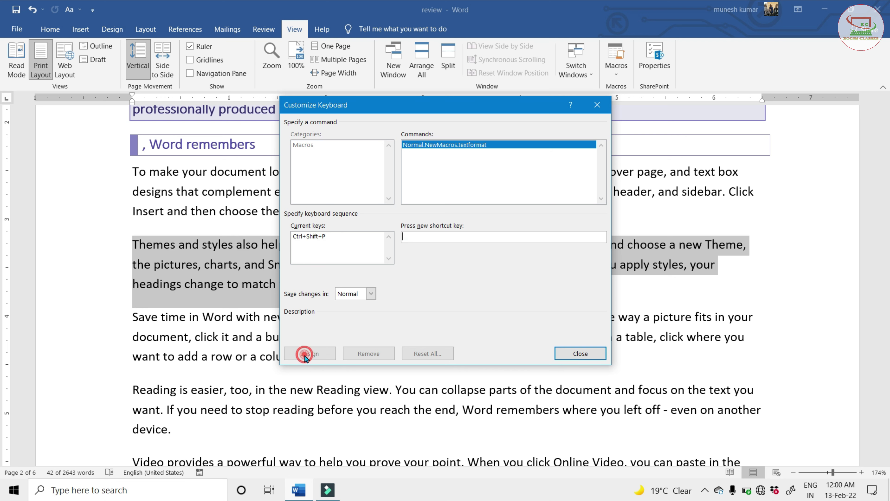
pyautogui.click(583, 354)
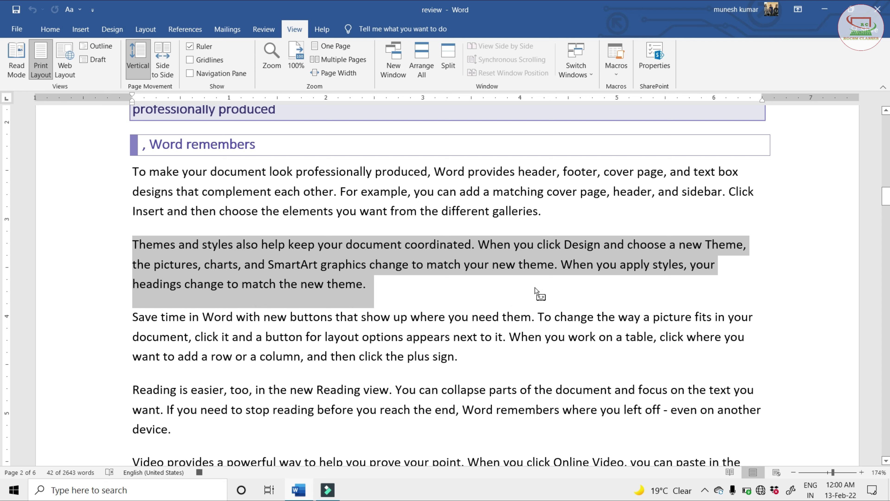
# Step: Format the selected paragraph as Algerian, 14 pt, underlined
pyautogui.click(50, 30)
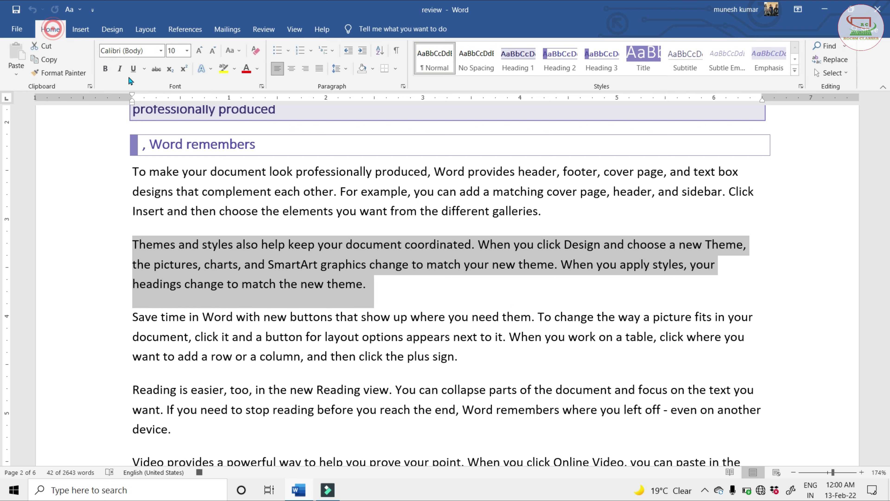
pyautogui.click(161, 50)
pyautogui.click(116, 151)
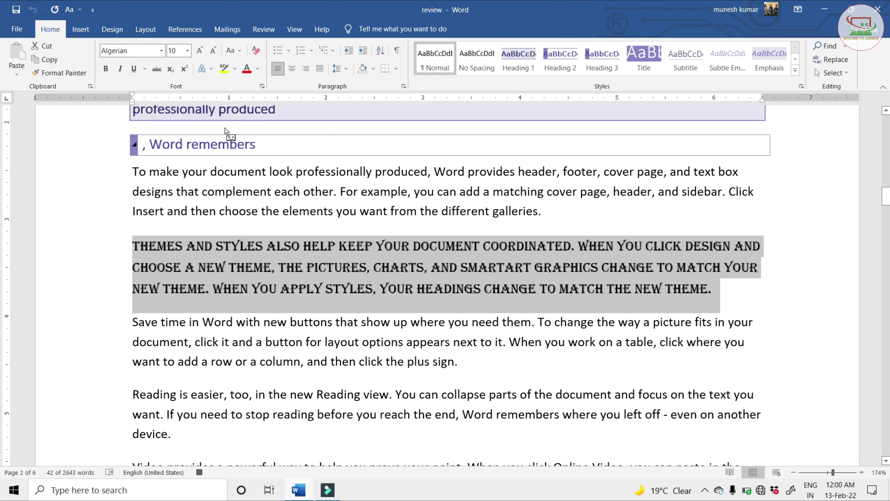
pyautogui.click(200, 50)
pyautogui.click(200, 50)
pyautogui.click(200, 50)
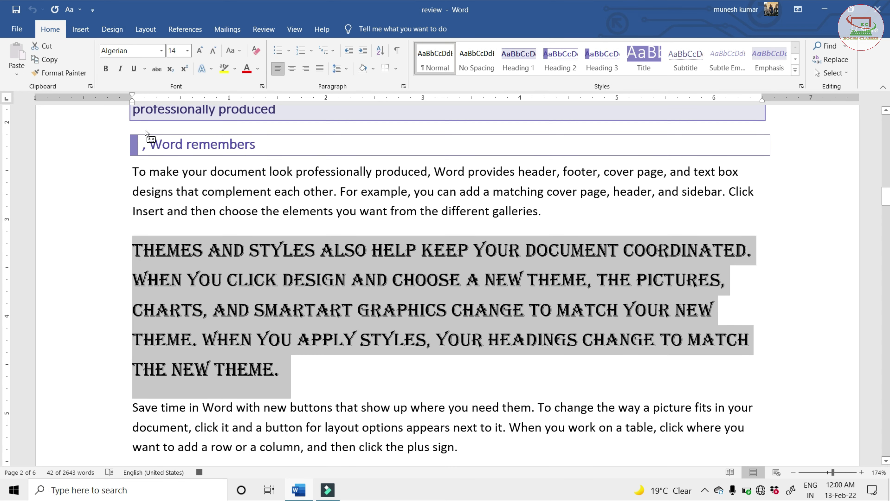
pyautogui.click(133, 68)
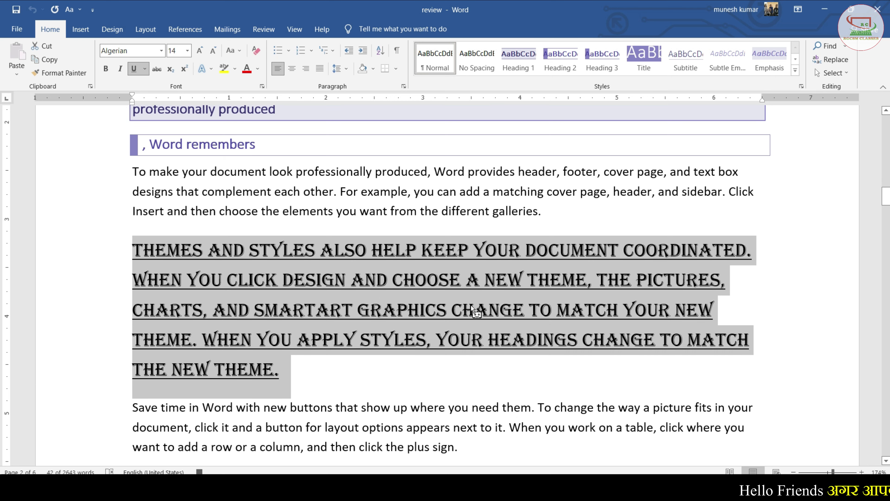
# Step: Stop recording the textformat macro
pyautogui.click(293, 30)
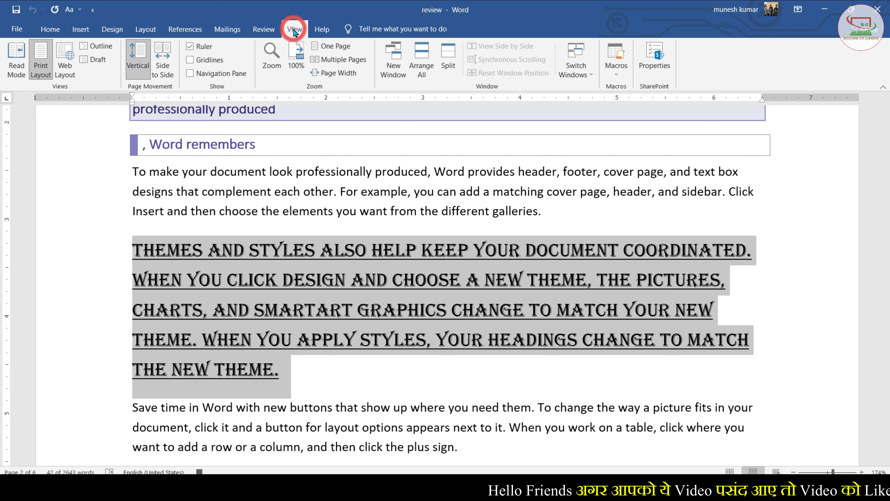
pyautogui.click(616, 70)
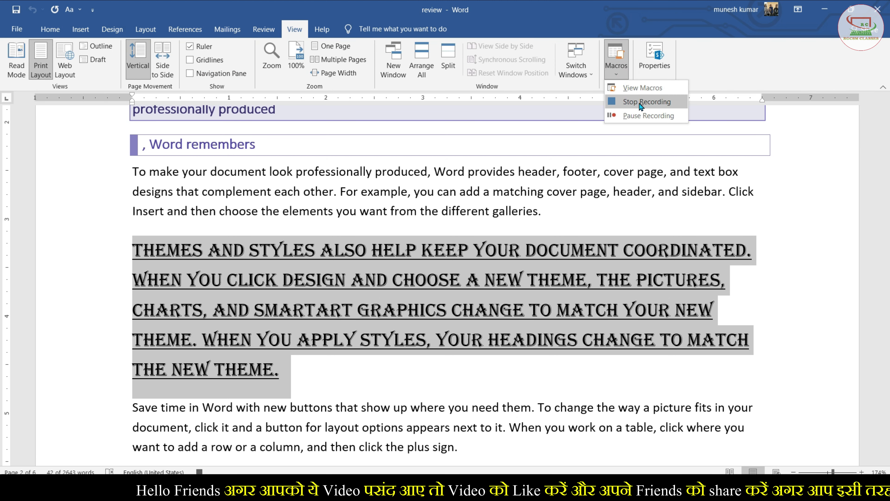
pyautogui.click(658, 103)
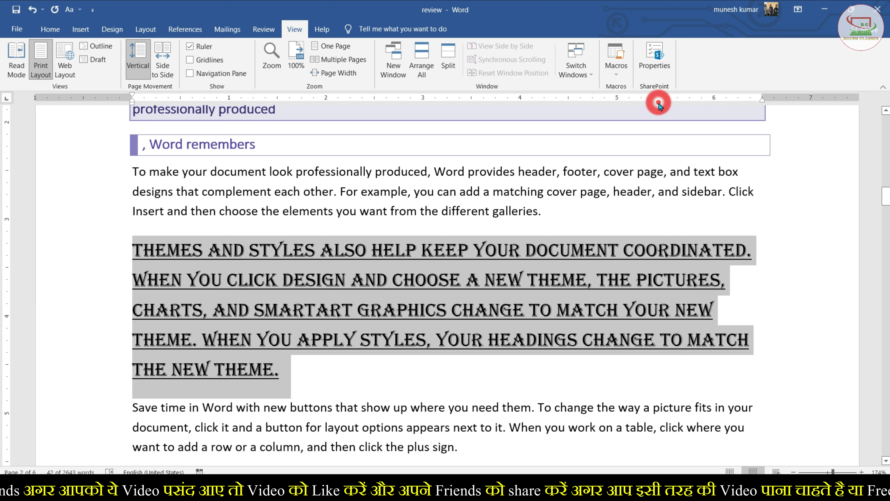
# Step: Select the whole 'Video provides' paragraph
pyautogui.click(332, 296)
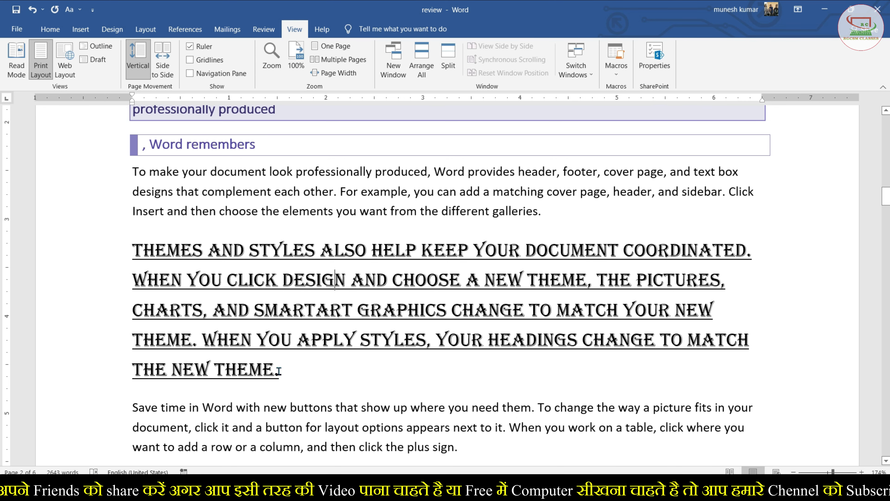
pyautogui.moveTo(291, 373); pyautogui.dragTo(167, 268)
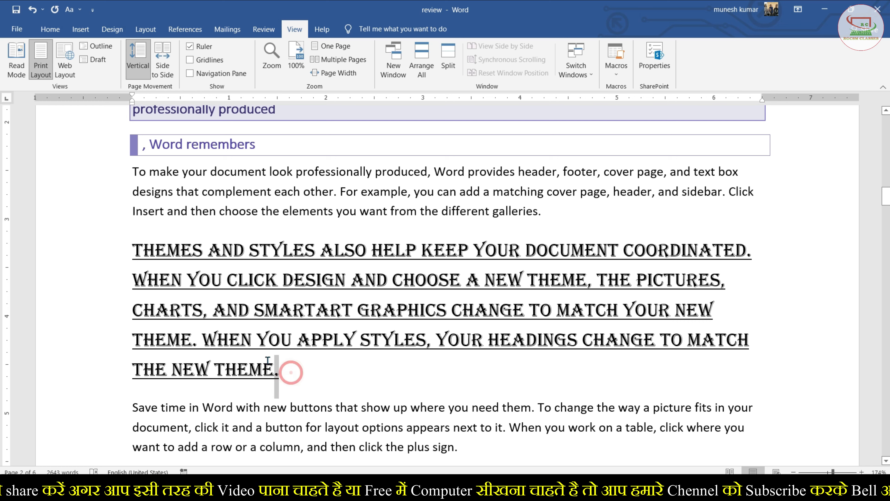
pyautogui.click(167, 268)
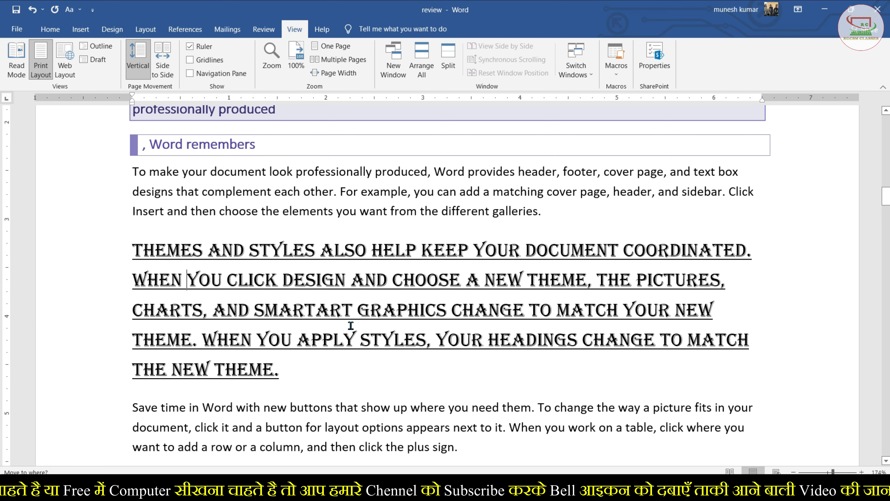
pyautogui.scroll(-5, 354, 297)
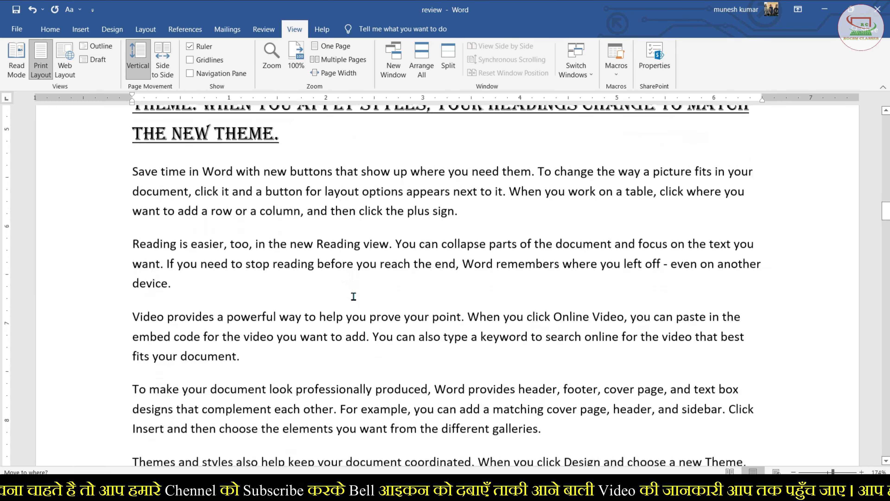
pyautogui.scroll(-1, 259, 282)
pyautogui.tripleClick(260, 282)
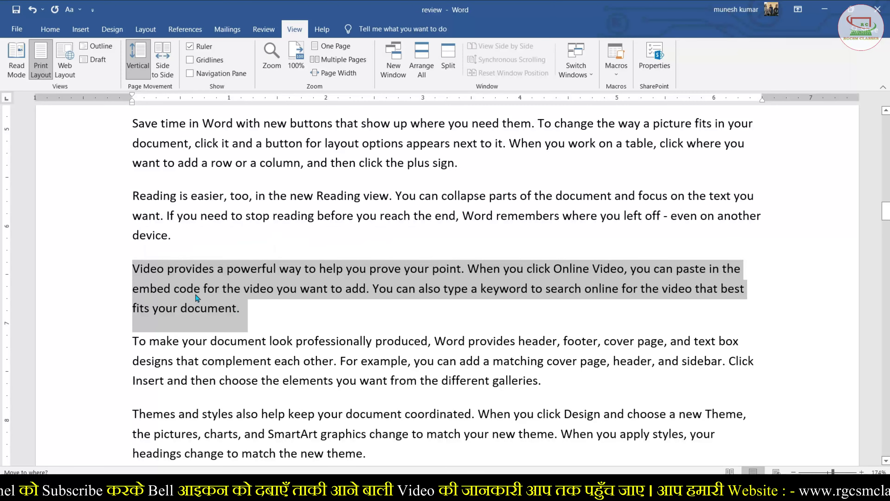
# Step: Run the textformat macro on the selected paragraph from the macro list
pyautogui.click(617, 61)
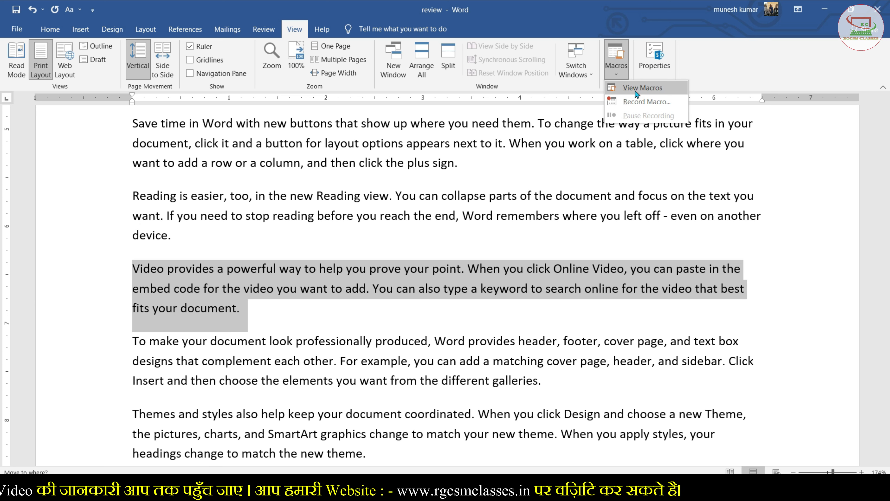
pyautogui.click(654, 91)
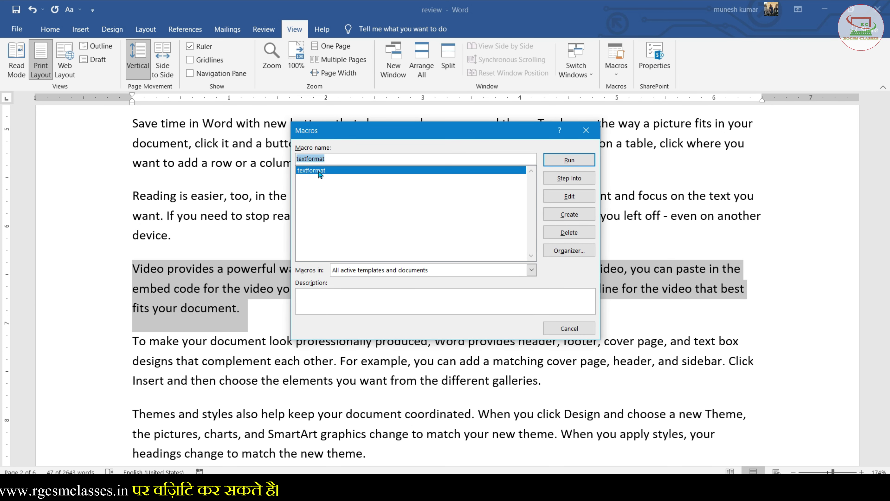
pyautogui.click(568, 160)
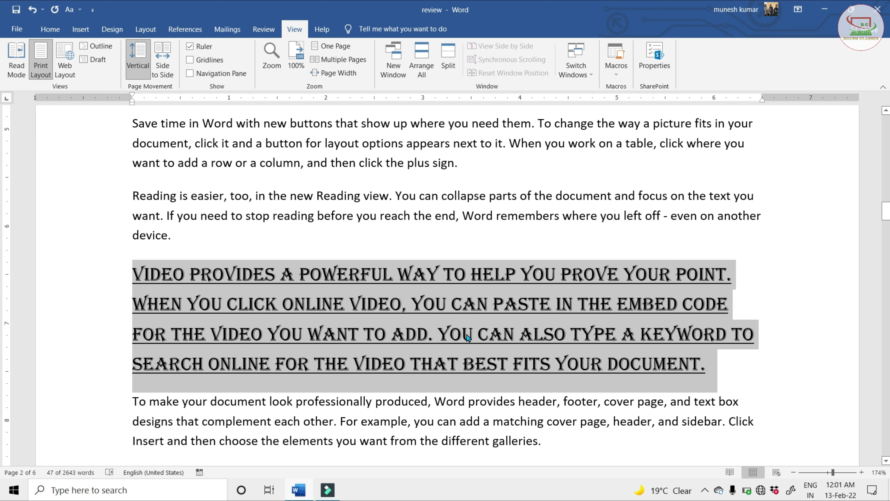
# Step: On page 3, select the 'Reading is easier' paragraph and apply textformat via its keyboard shortcut
pyautogui.scroll(-3, 458, 336)
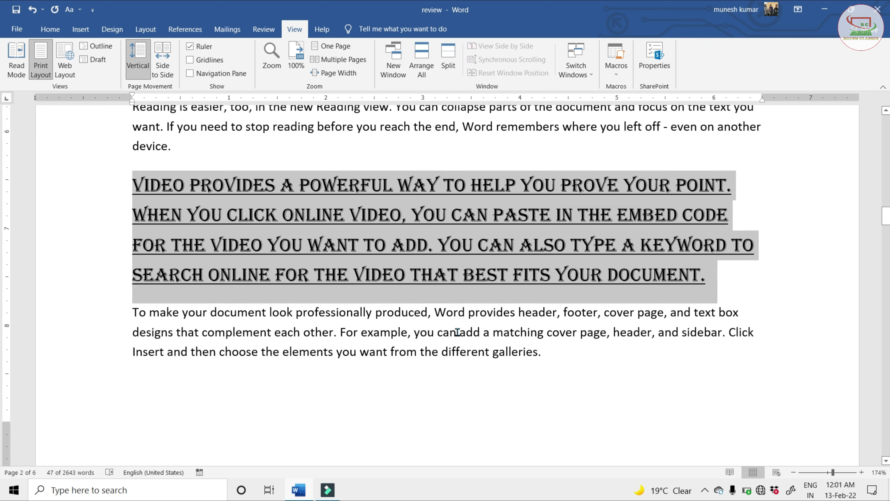
pyautogui.scroll(-2, 456, 333)
pyautogui.scroll(-5, 455, 333)
pyautogui.scroll(-5, 456, 331)
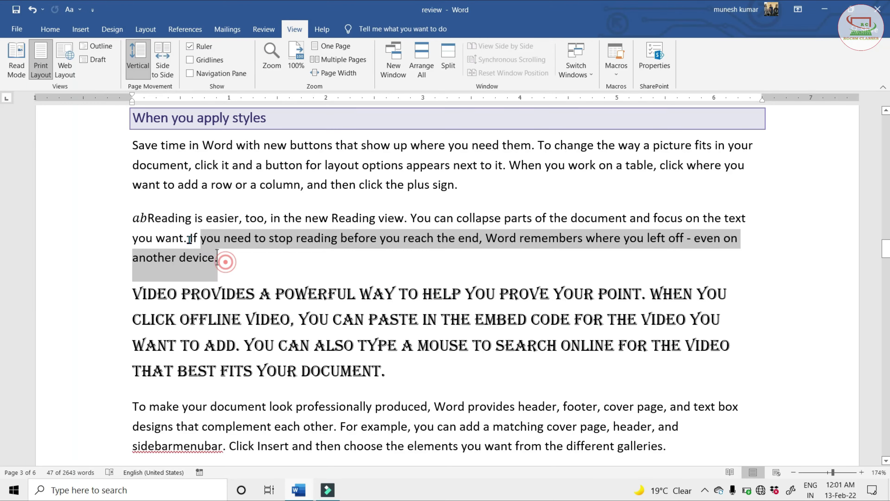
pyautogui.moveTo(225, 263); pyautogui.dragTo(136, 219)
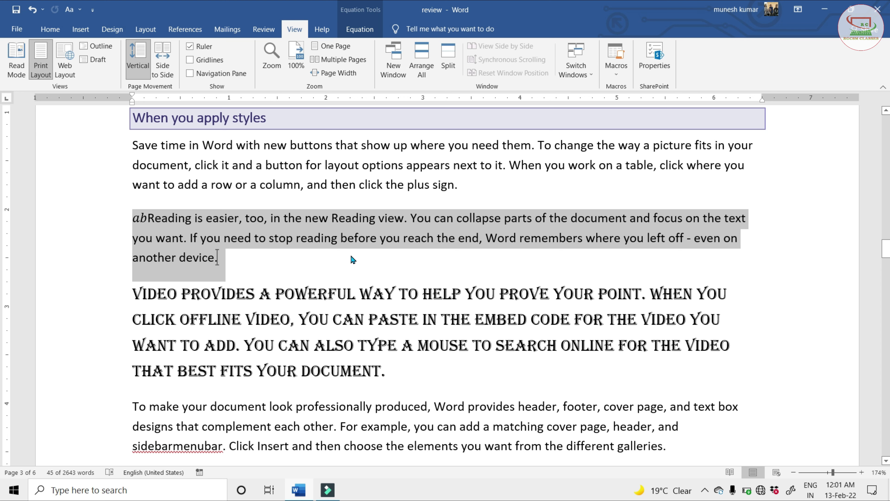
pyautogui.hotkey('ctrl', 'shift', 'v')
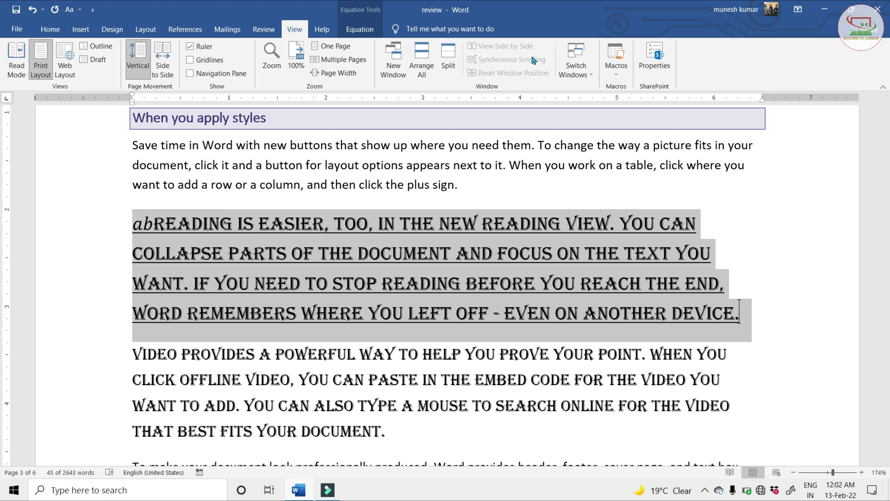
pyautogui.click(751, 316)
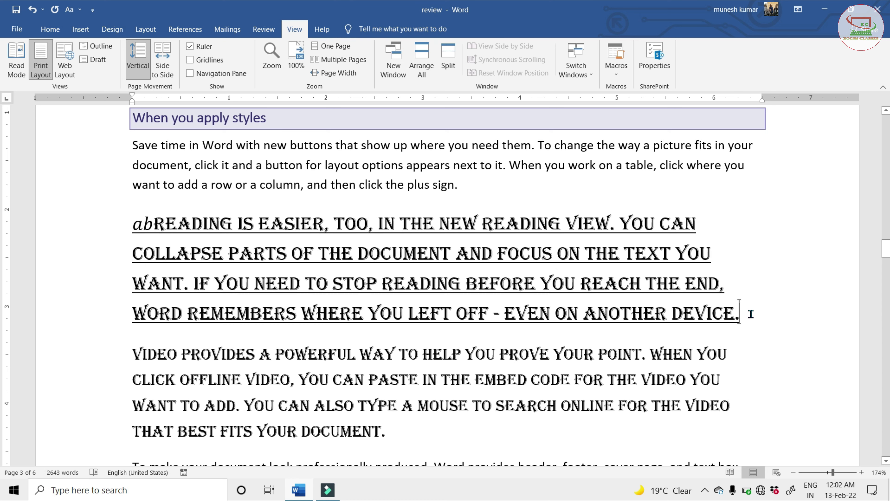